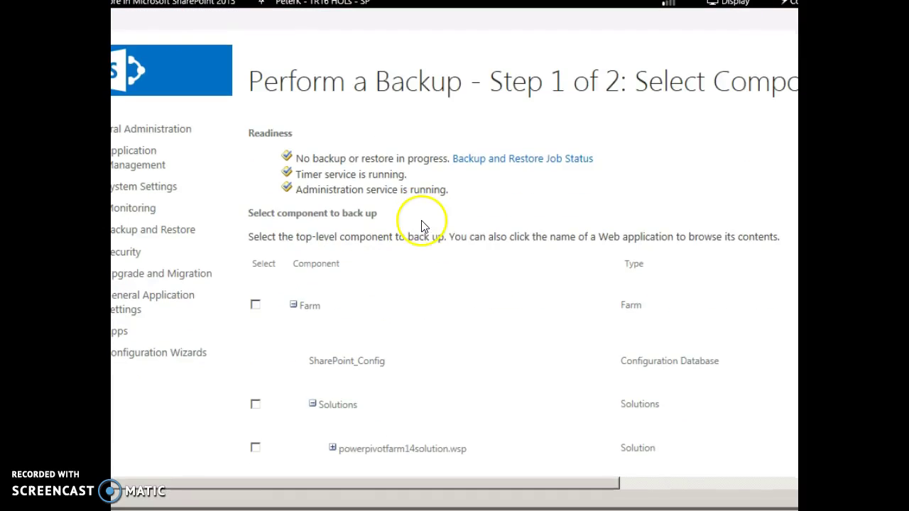
- Examine the farm's backup components, collapsing Solutions, InfoPath Forms Services, SharePoint Server State Service and Microsoft SharePoint Foundation Web Application
scroll(421, 234, down, 3)
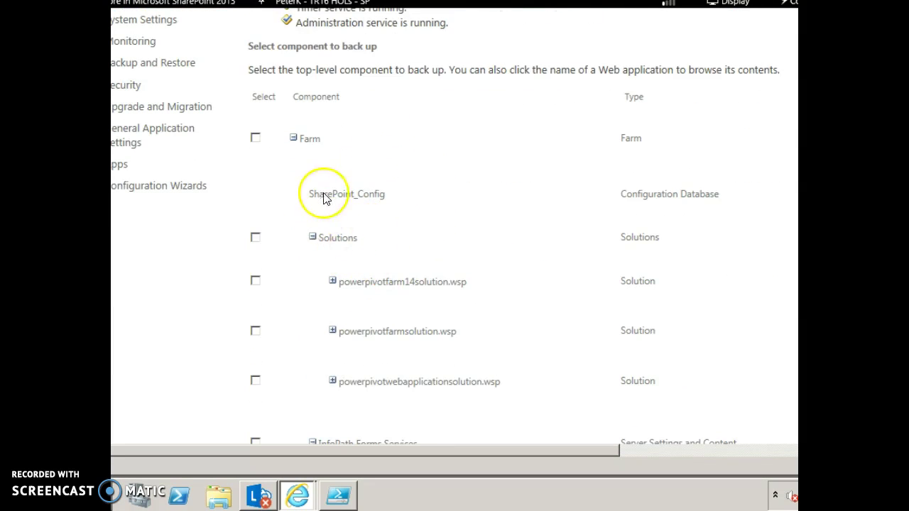
scroll(594, 194, down, 3)
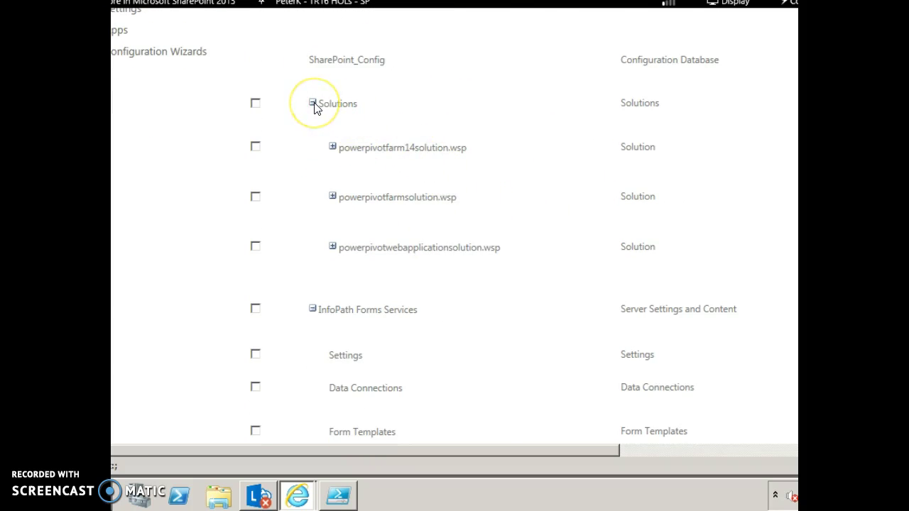
click(312, 103)
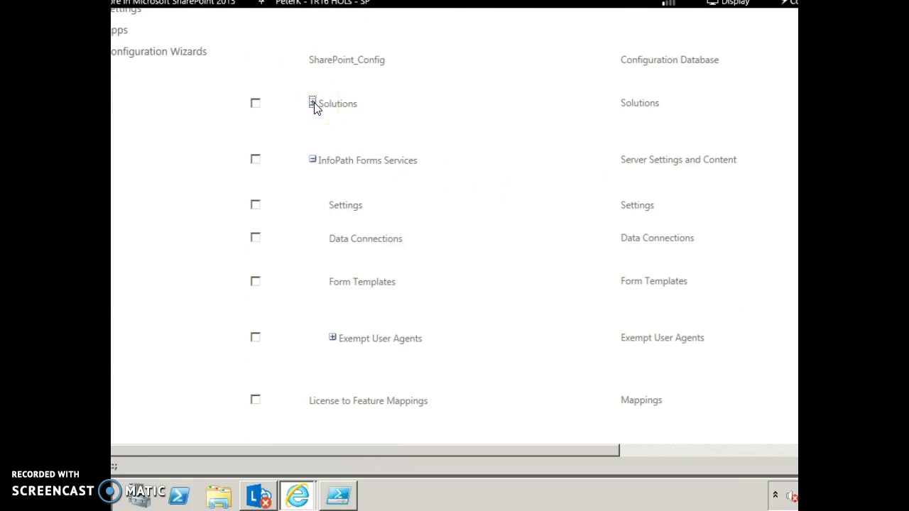
click(313, 159)
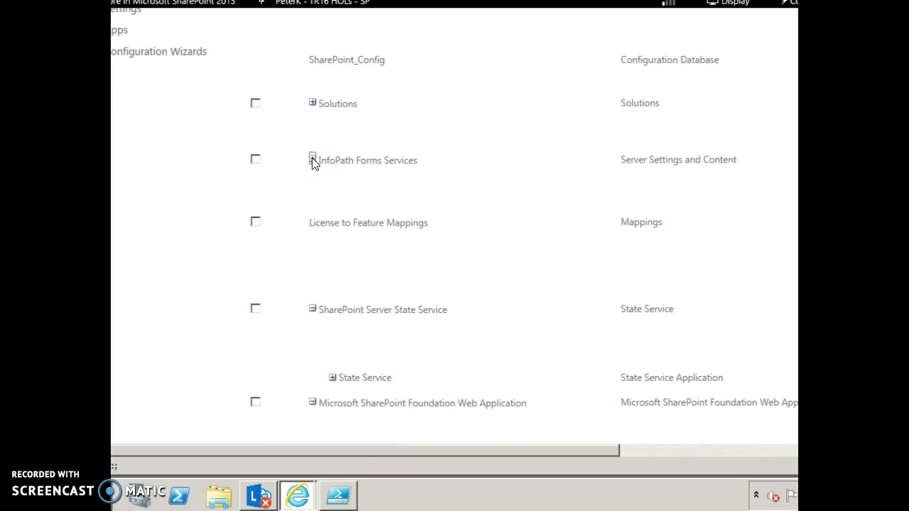
click(313, 309)
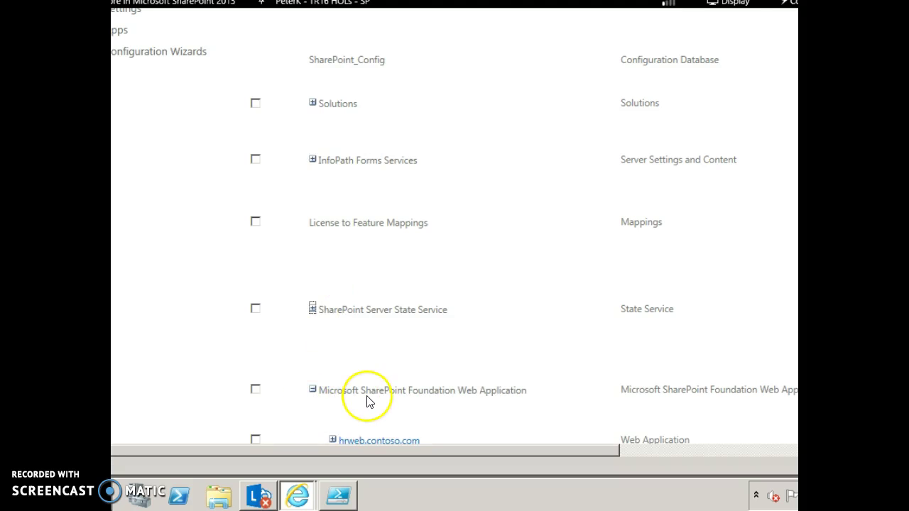
scroll(369, 401, down, 4)
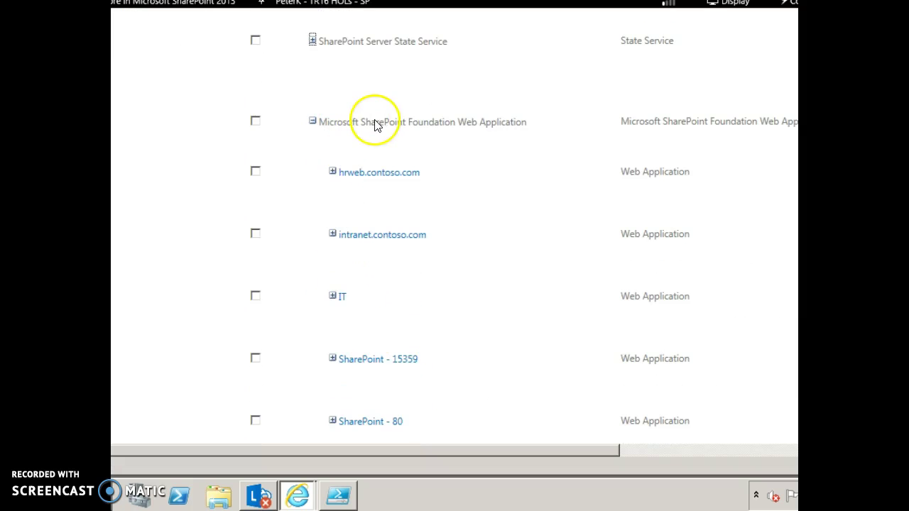
click(313, 124)
scroll(348, 280, down, 1)
scroll(348, 280, down, 10)
scroll(356, 225, up, 15)
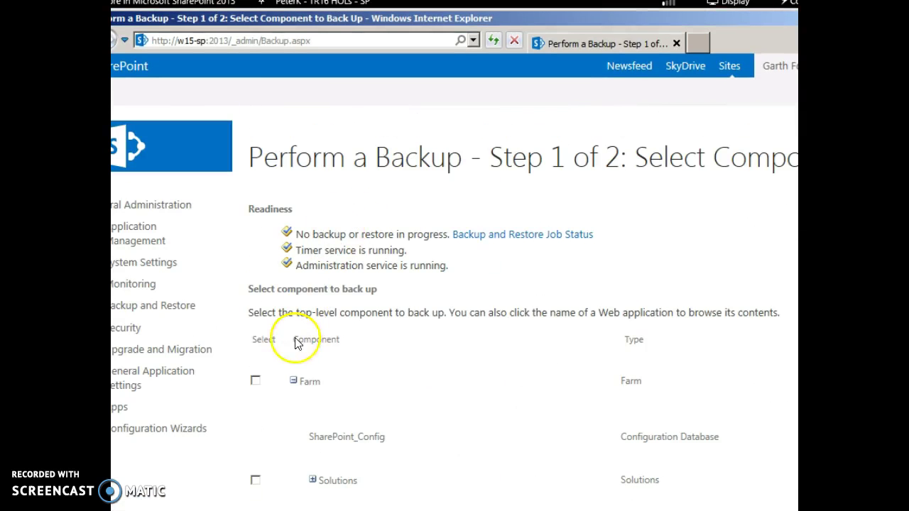
- Start a full backup of the whole Farm to C:\SPBackup, backing up only configuration settings
click(255, 383)
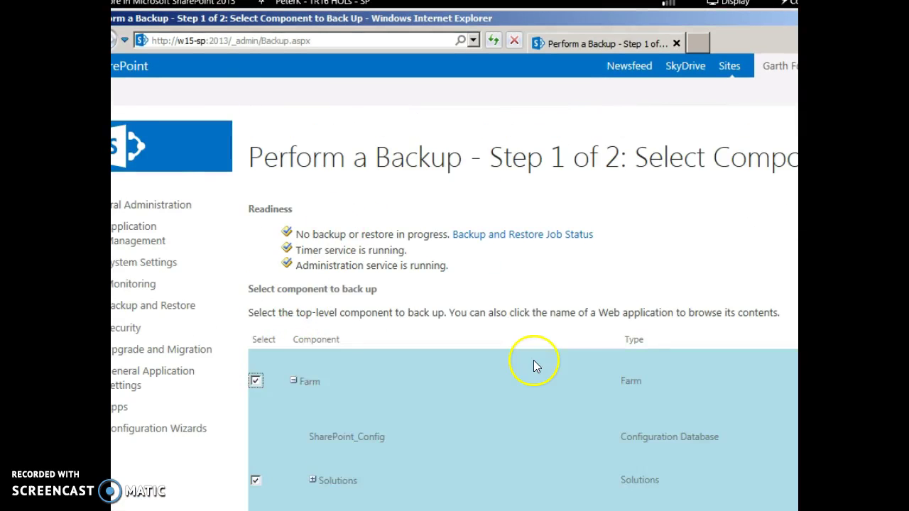
scroll(533, 363, down, 10)
scroll(600, 368, down, 3)
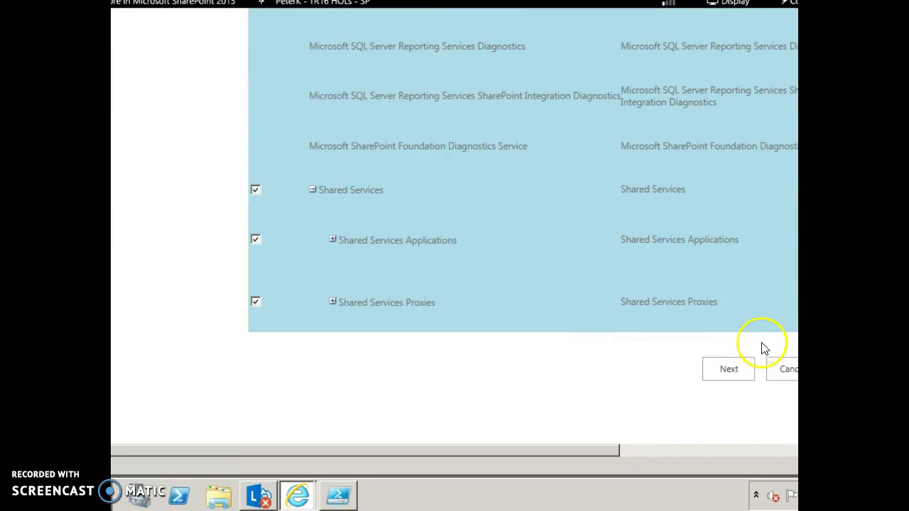
click(739, 369)
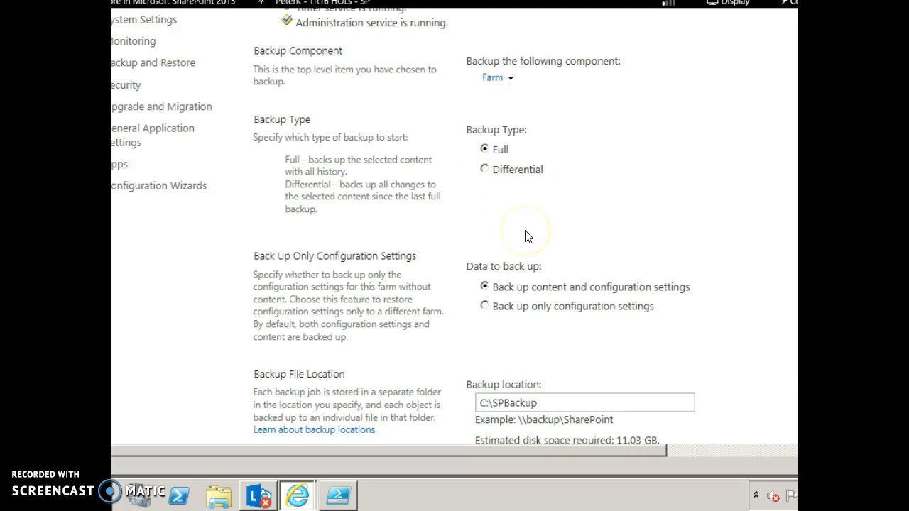
scroll(526, 236, down, 3)
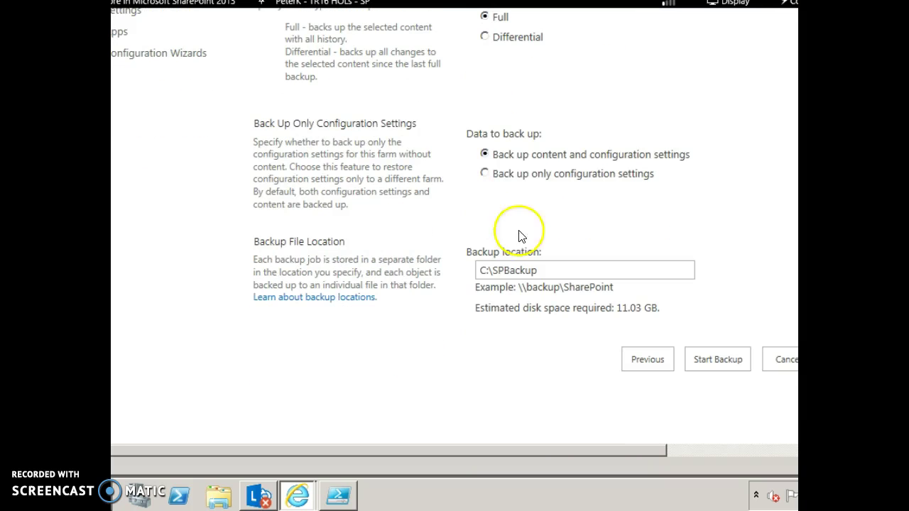
click(484, 174)
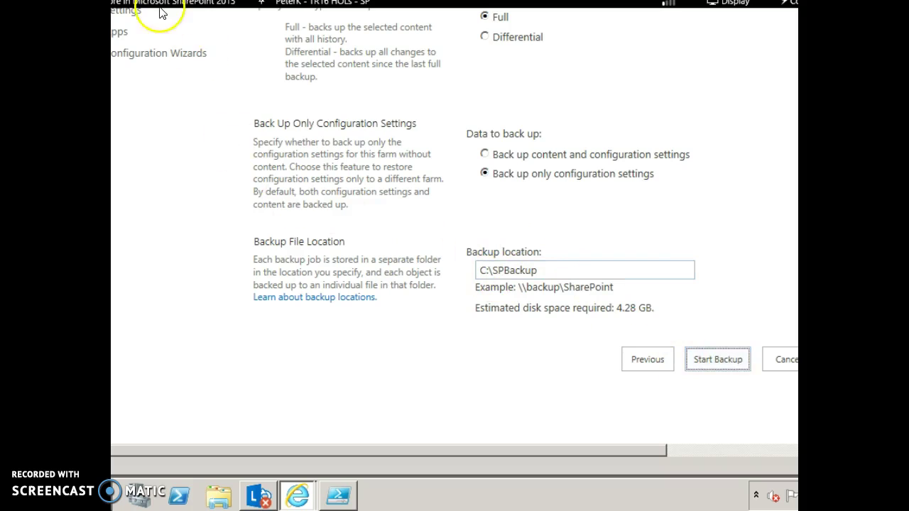
- Switch to File Explorer and inspect the farm backup in SPBackUp, opening spbrtoc.xml and the spbr0000 folder
click(220, 499)
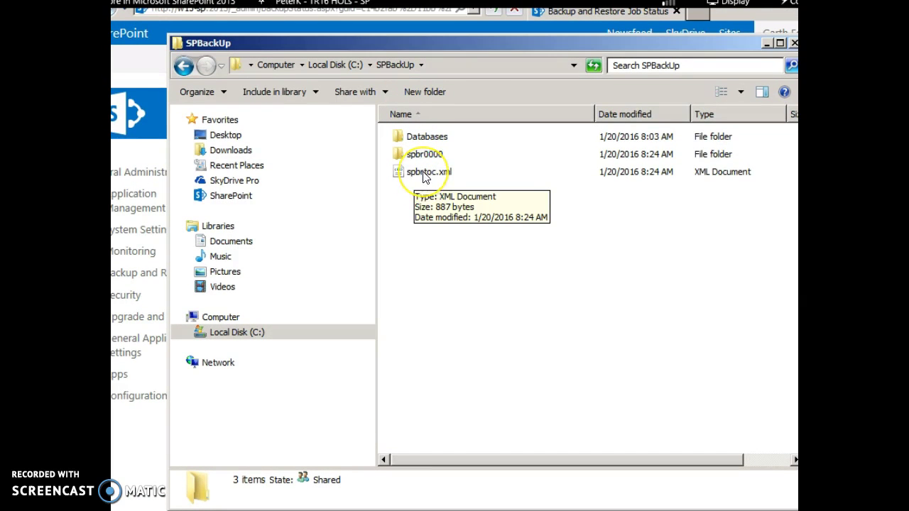
double_click(424, 176)
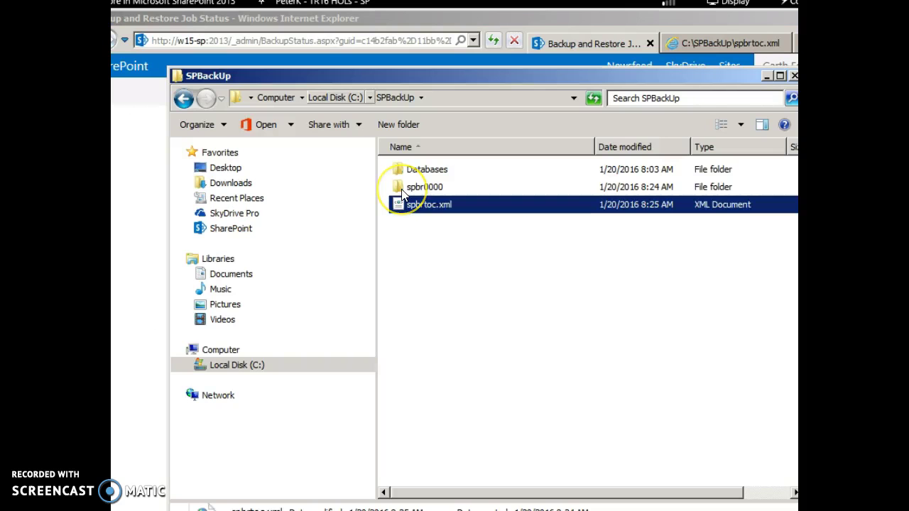
double_click(402, 193)
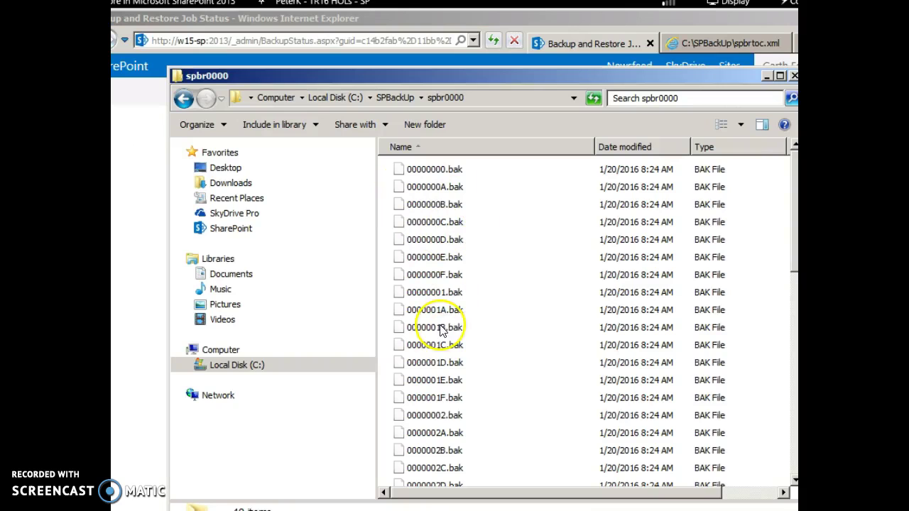
scroll(469, 383, down, 4)
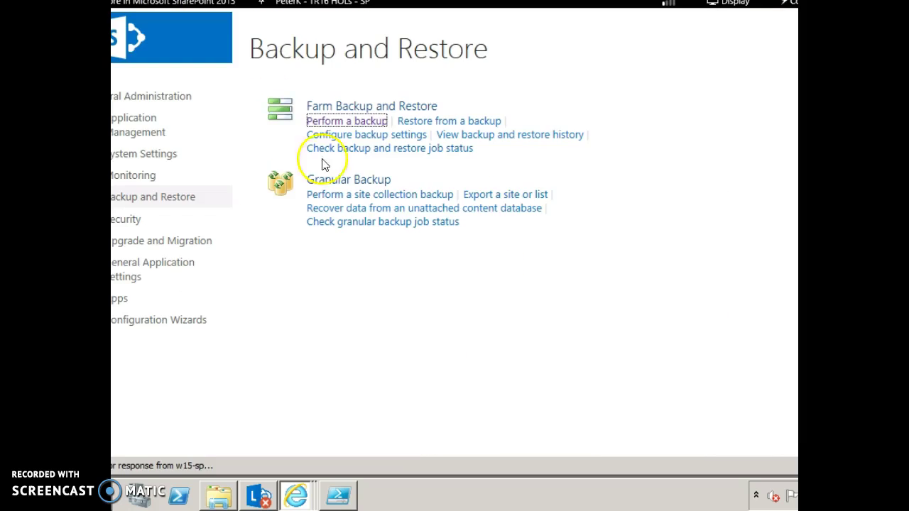
- Start a full backup of the powerpivotfarmsolution.wsp solution to C:\SPBackup, including content and configuration settings
click(353, 121)
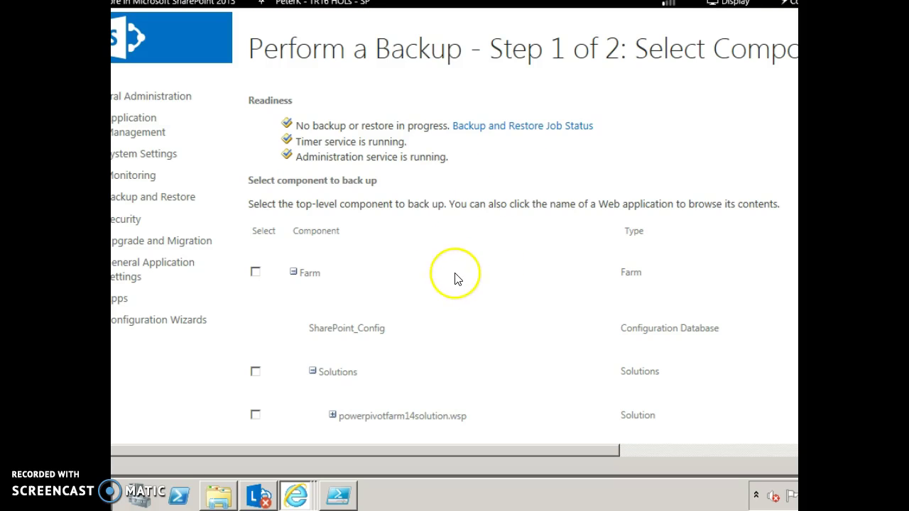
scroll(370, 290, down, 1)
scroll(370, 291, down, 3)
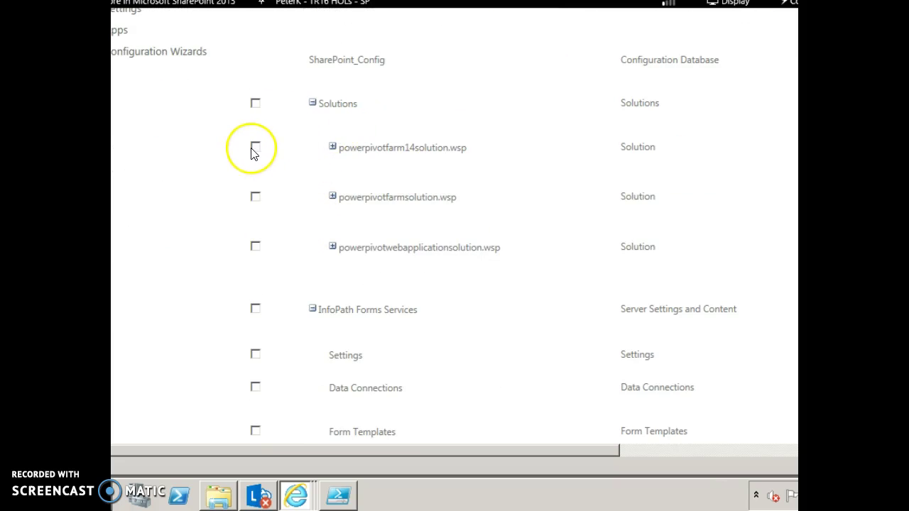
click(255, 197)
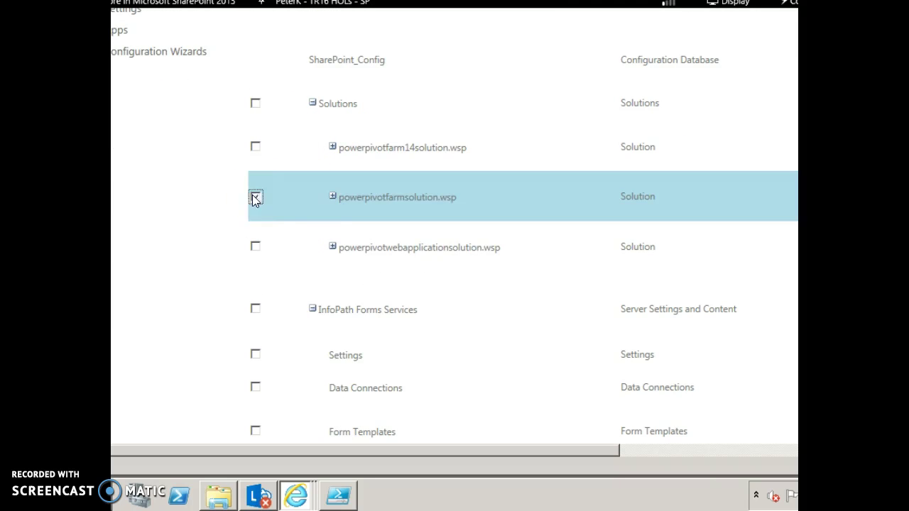
scroll(560, 344, down, 15)
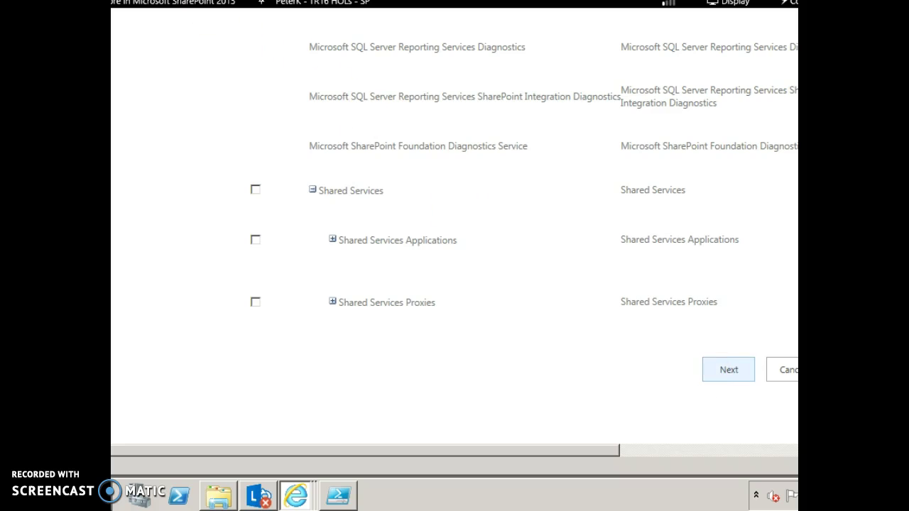
click(717, 369)
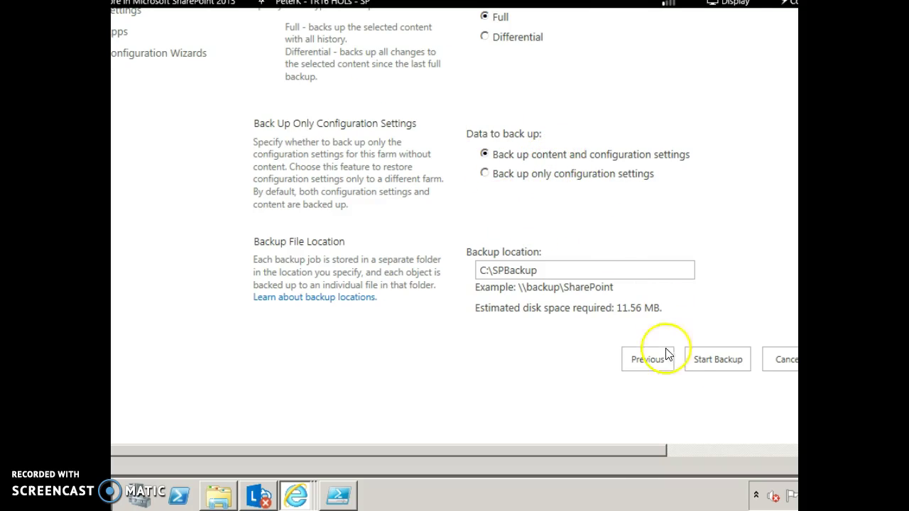
click(717, 359)
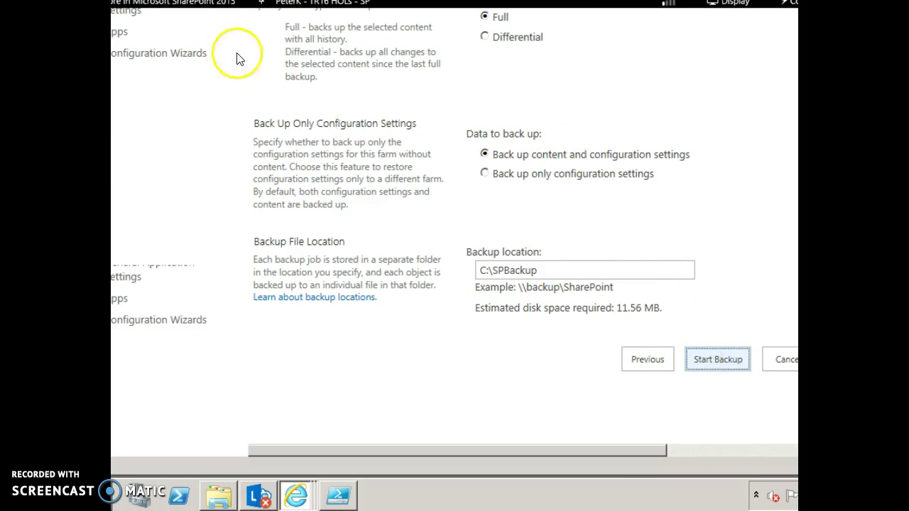
- Switch to File Explorer and inspect the solution backup's files in the spbr0001 folder
key(alt+Tab)
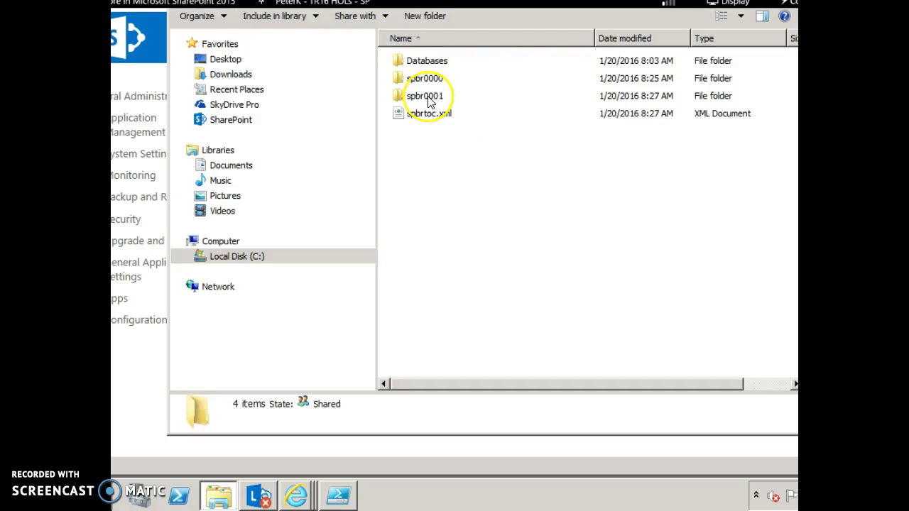
double_click(426, 94)
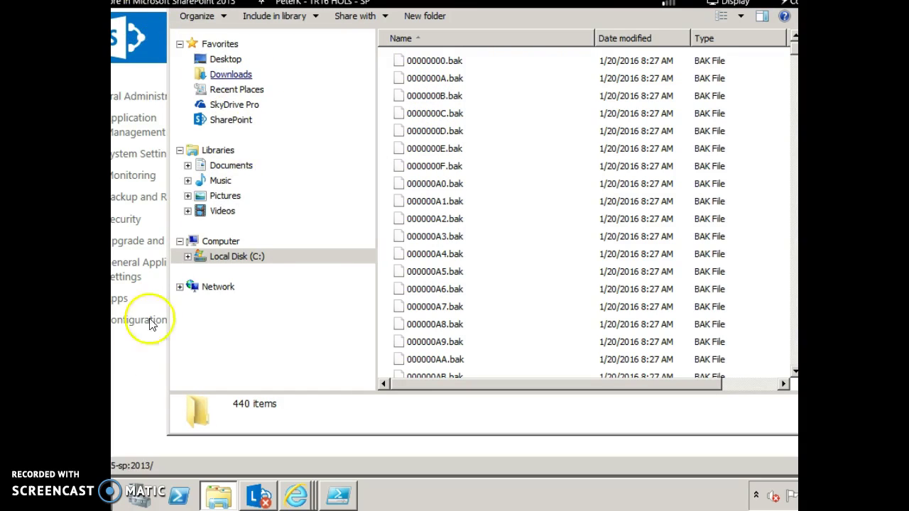
- Back in Central Administration, retract powerpivotfarmsolution.wsp among the farm solutions and remove it from the farm
click(126, 155)
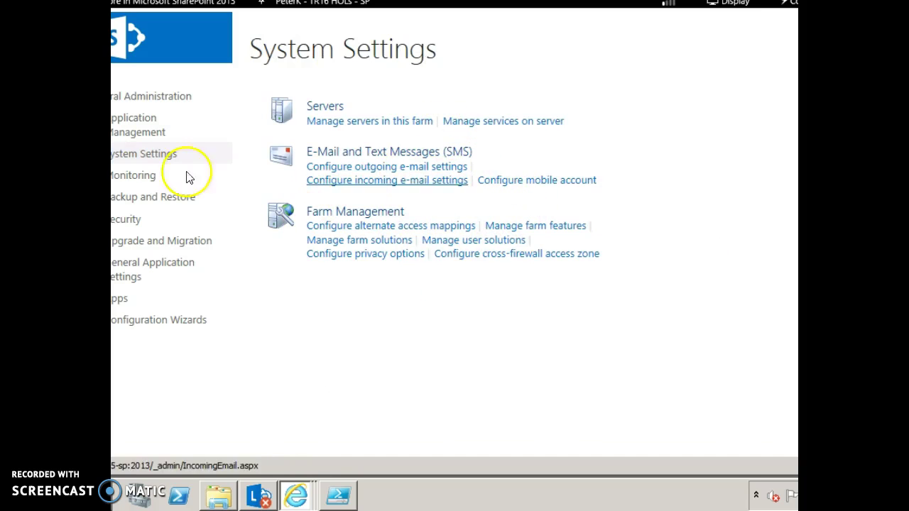
click(162, 152)
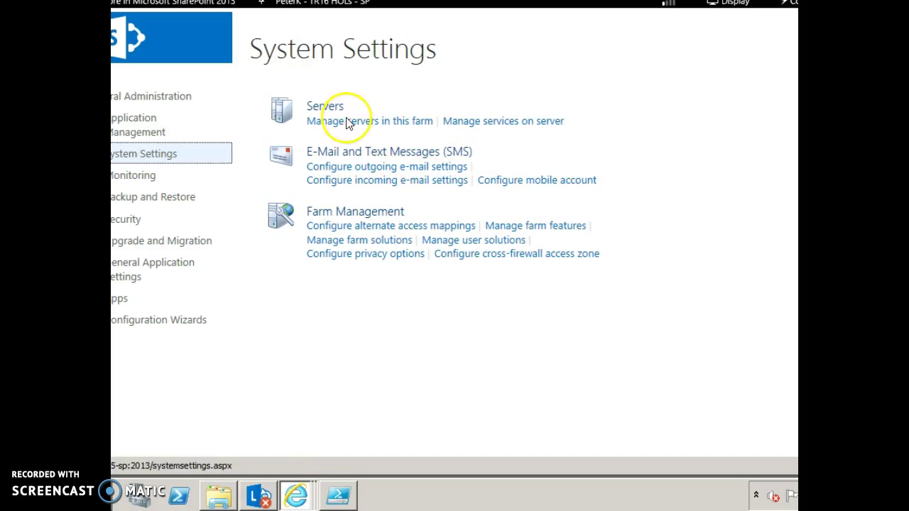
click(378, 242)
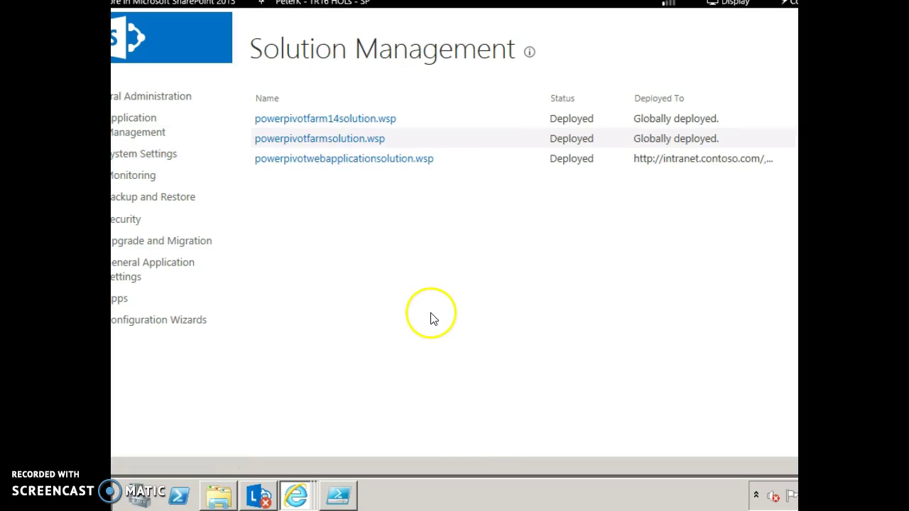
click(287, 139)
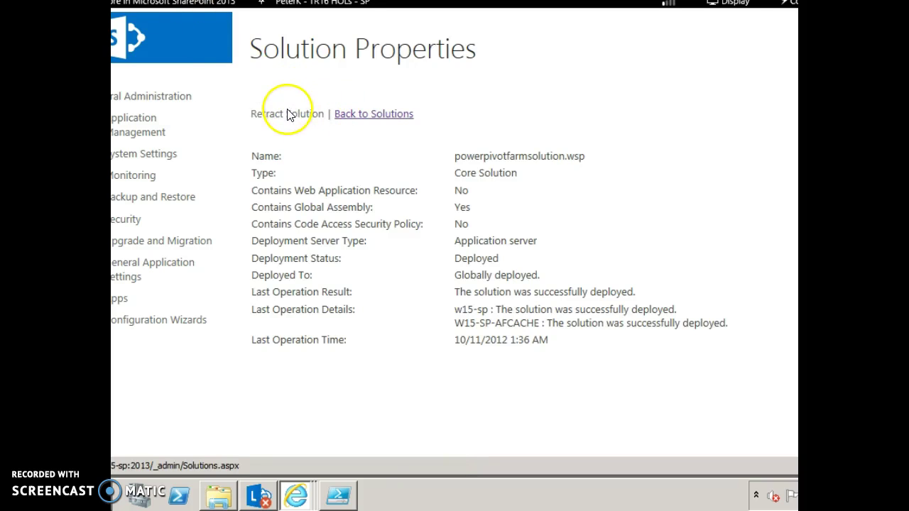
click(255, 115)
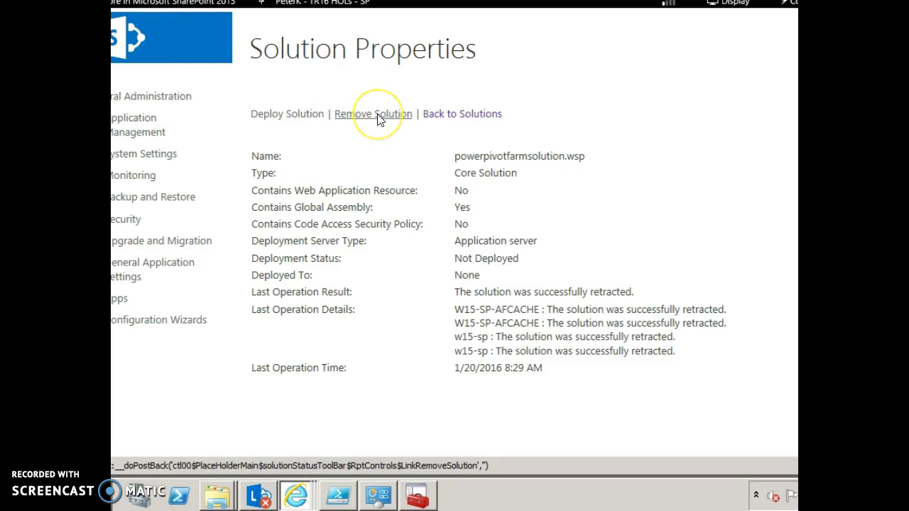
click(377, 116)
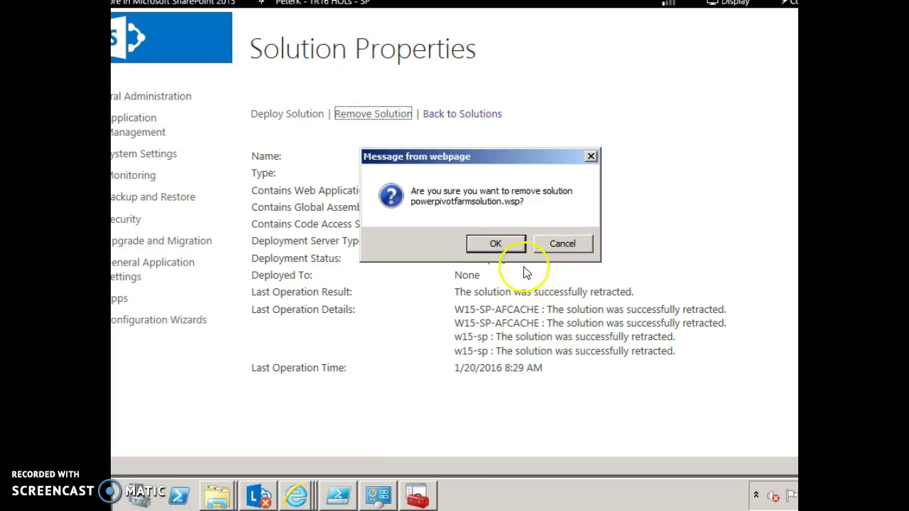
click(474, 245)
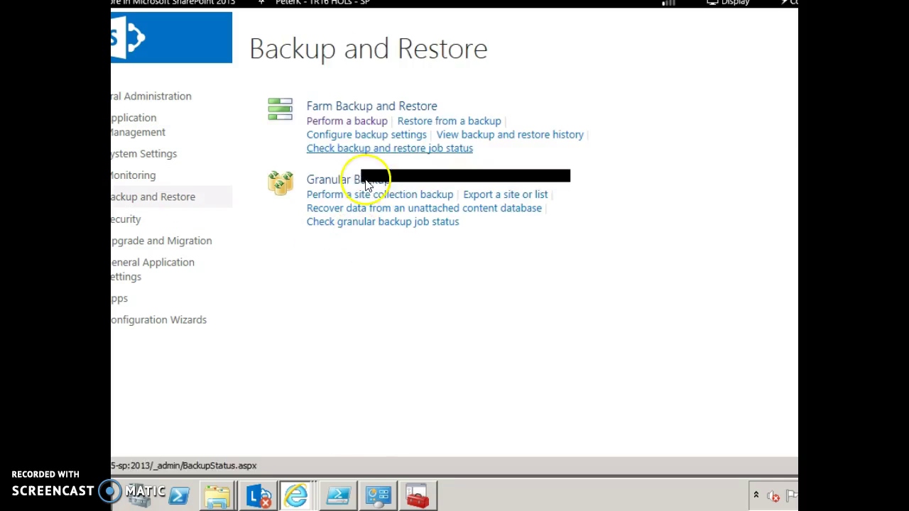
- Begin a restore from C:\SPBackup, choosing the Farm\Solutions\powerpivotfarmsolution.wsp backup and continuing past the history page
click(410, 122)
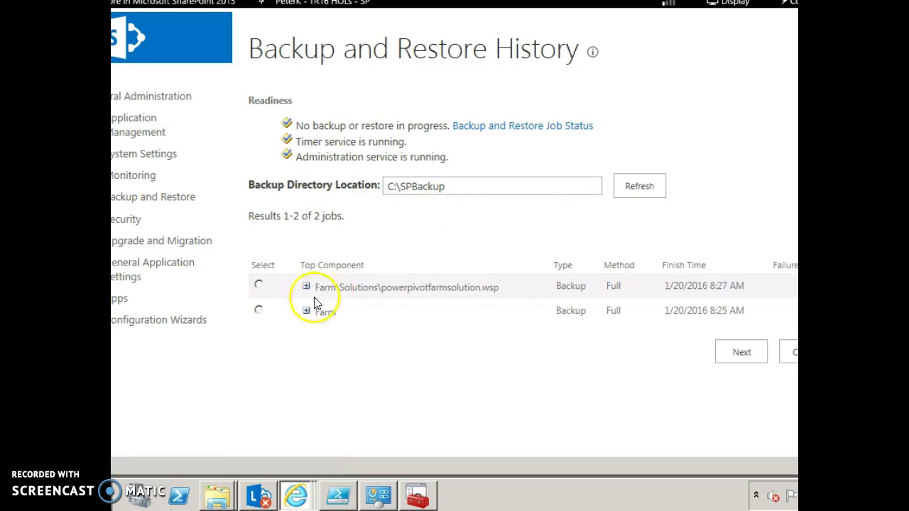
click(260, 286)
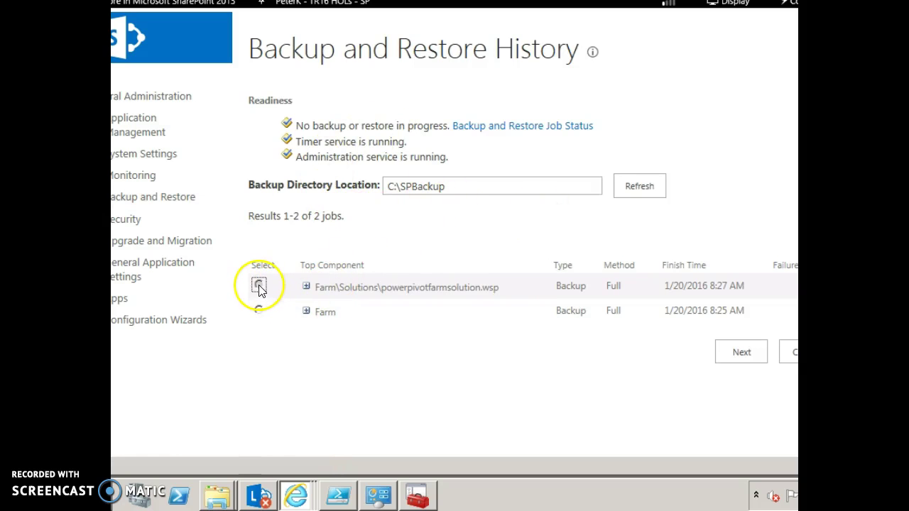
click(740, 353)
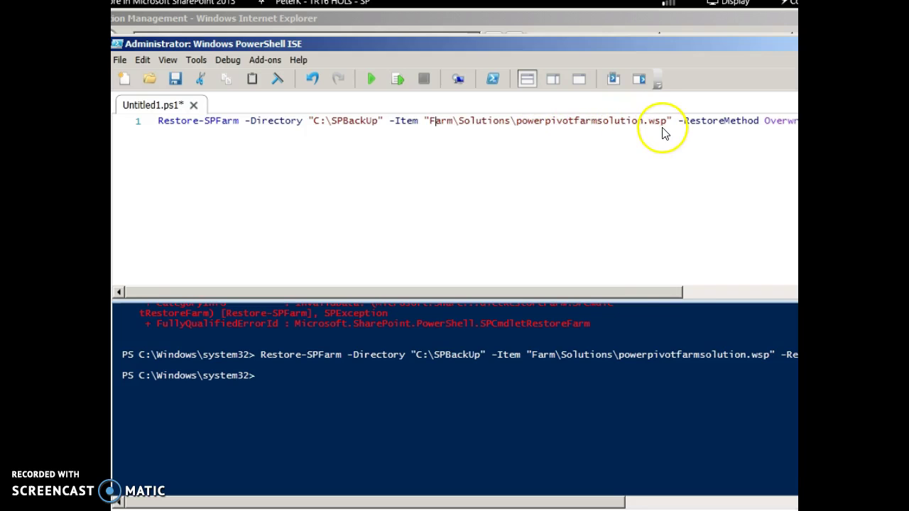
- Review the end of the Restore-SPFarm command in Windows PowerShell ISE, including its -RestoreMethod parameter
click(689, 293)
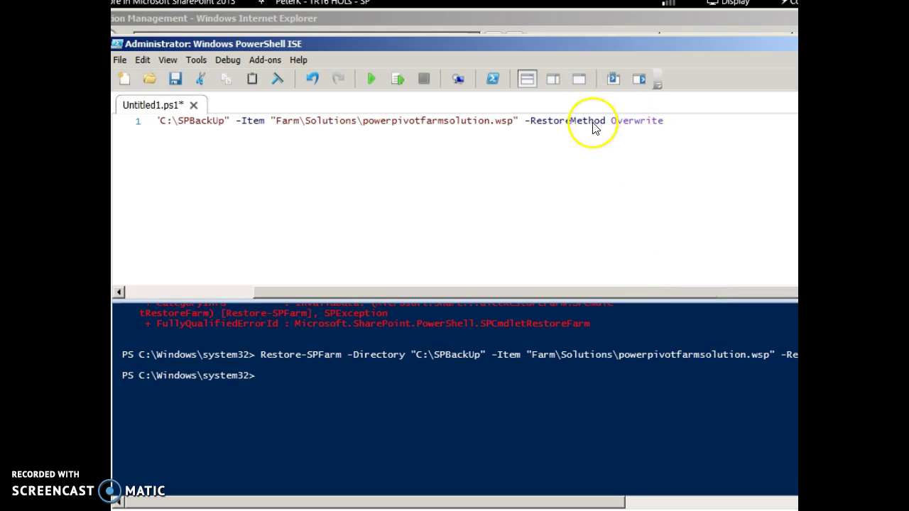
- Switch to Central Administration and open the properties of powerpivotfarmsolution.wsp to check its deployment status
click(208, 291)
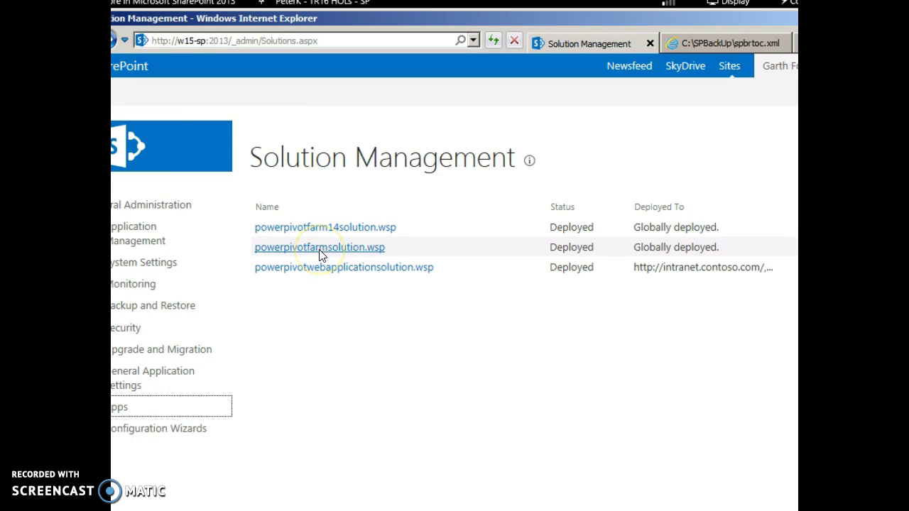
click(320, 255)
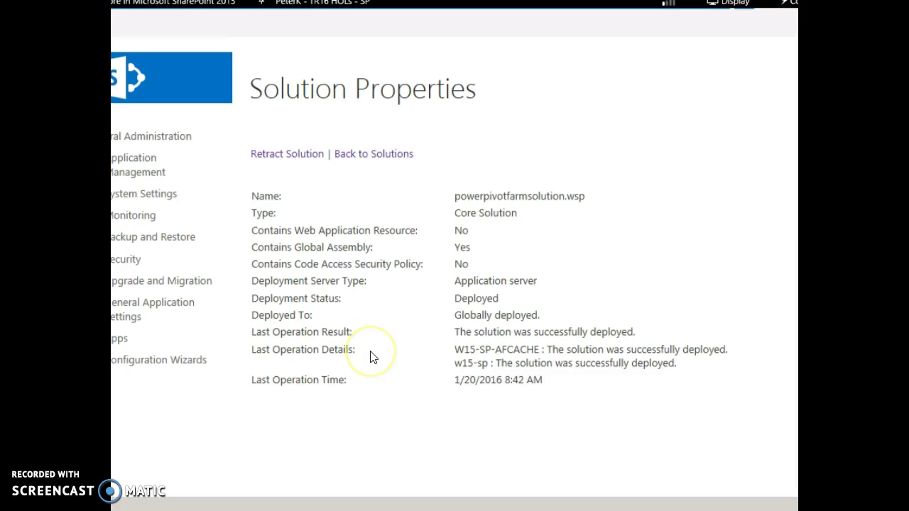
- Switch to Windows PowerShell ISE and run only the Backup-SpFarm -ShowTree line of BackUps.ps1
key(alt+Tab)
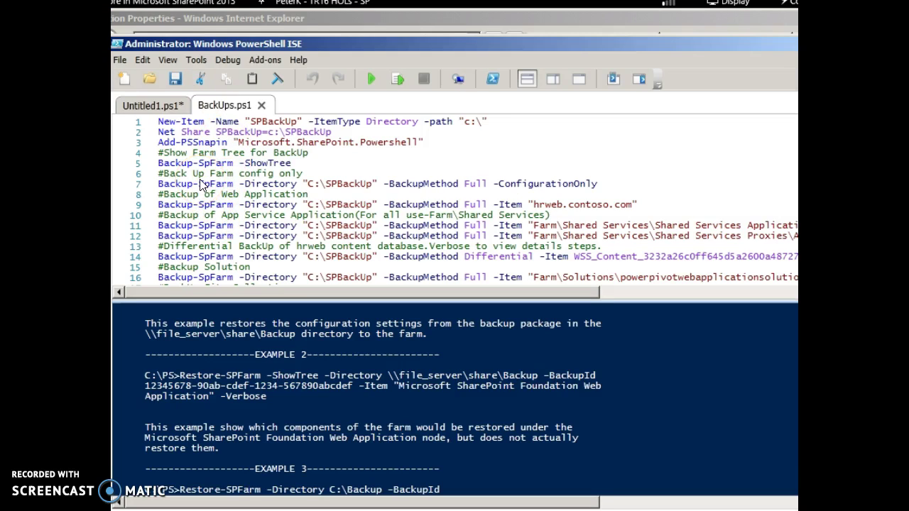
scroll(202, 171, down, 2)
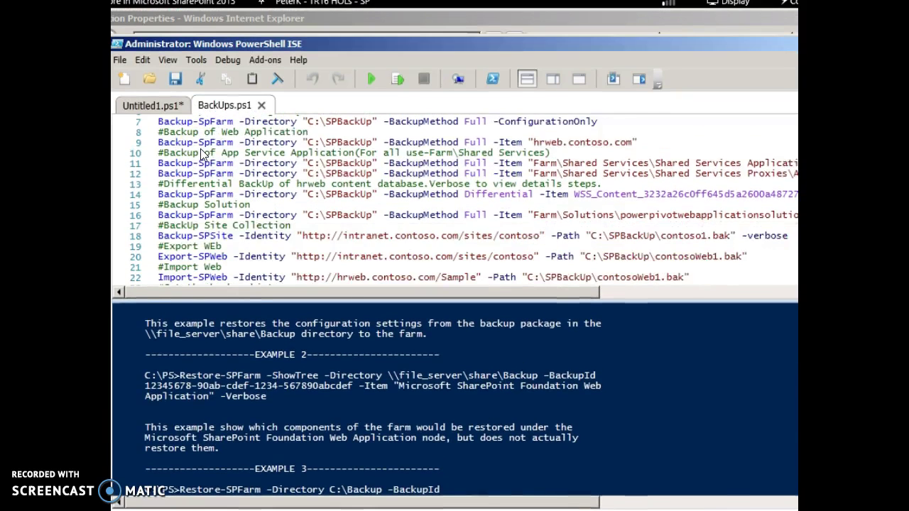
scroll(204, 154, up, 2)
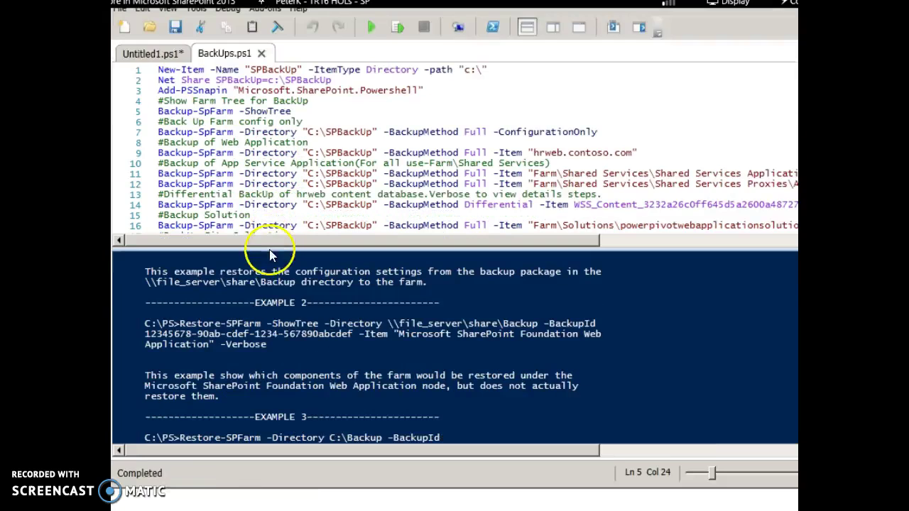
scroll(295, 213, down, 2)
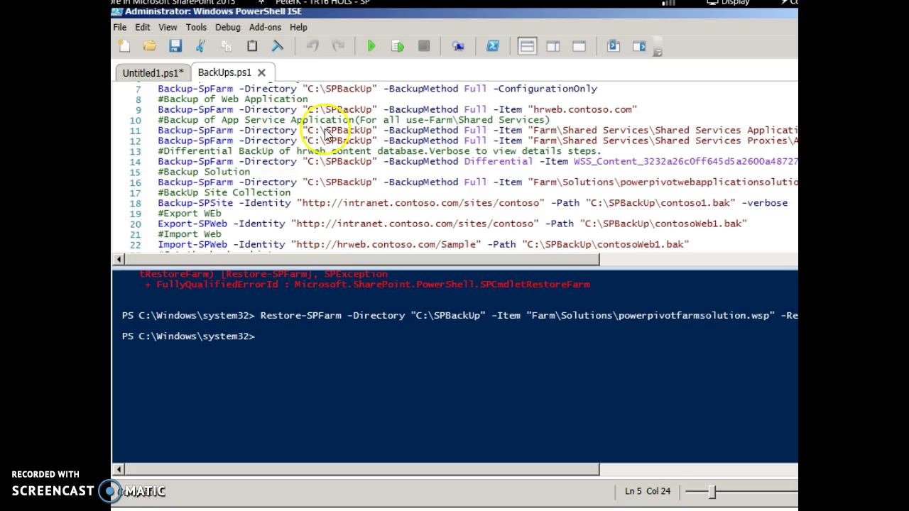
scroll(273, 200, up, 2)
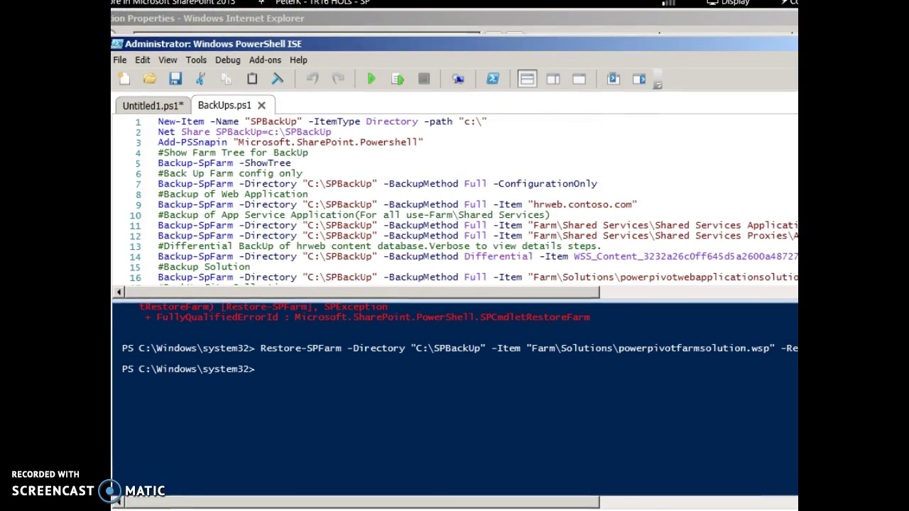
key(F8)
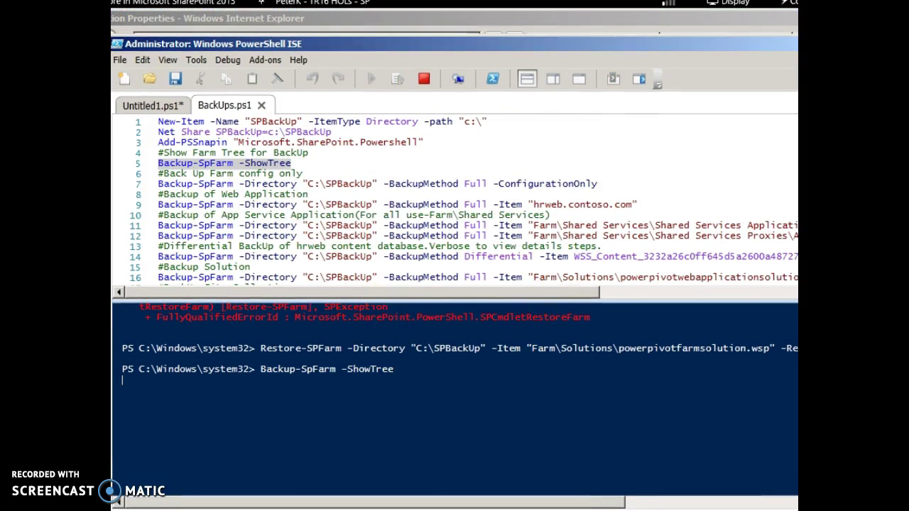
- Show the console output at full size and examine the Solutions branch at the start of the farm tree
key(ctrl+r)
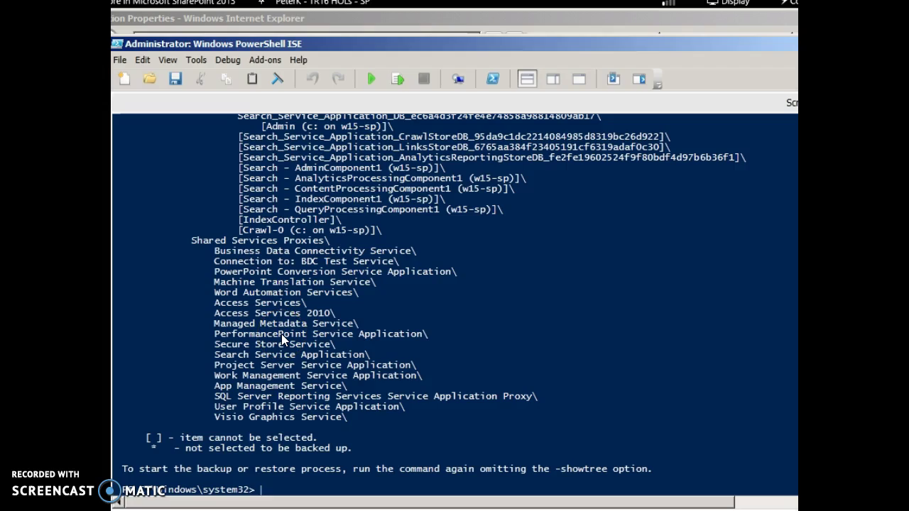
scroll(356, 320, up, 15)
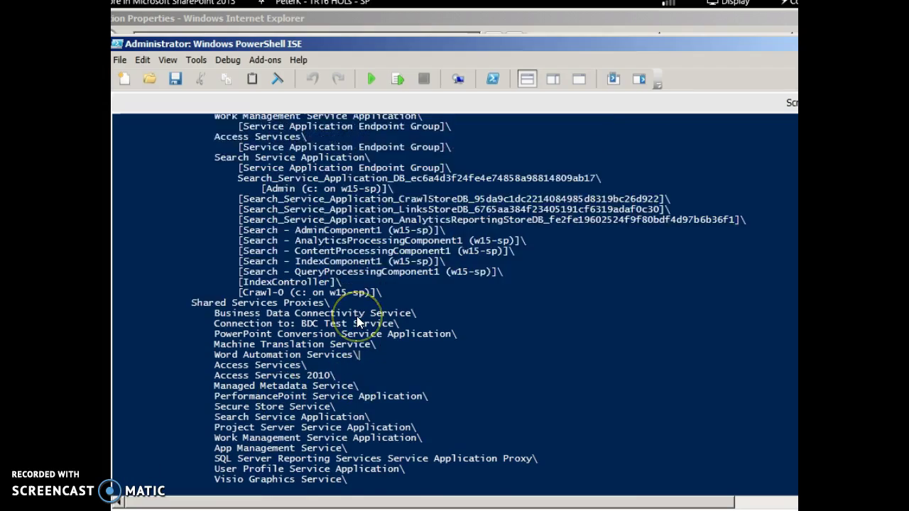
scroll(357, 318, up, 15)
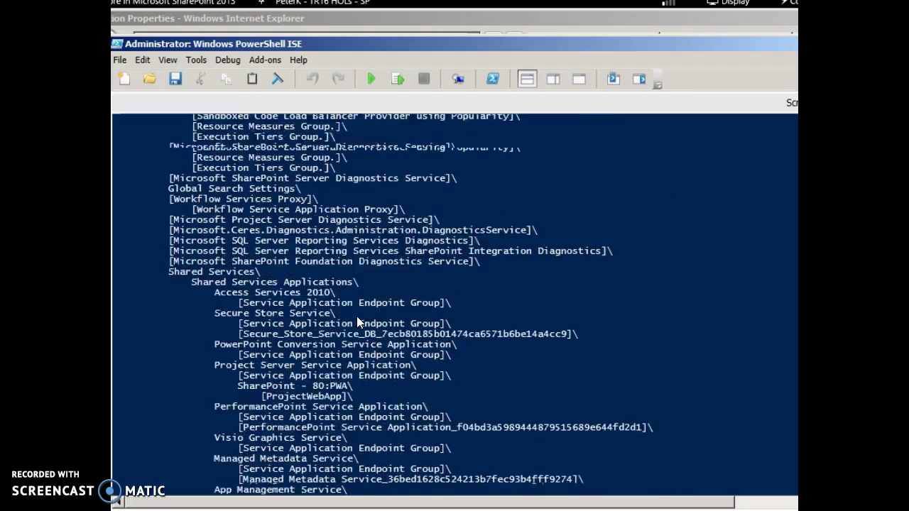
scroll(356, 320, up, 10)
click(294, 347)
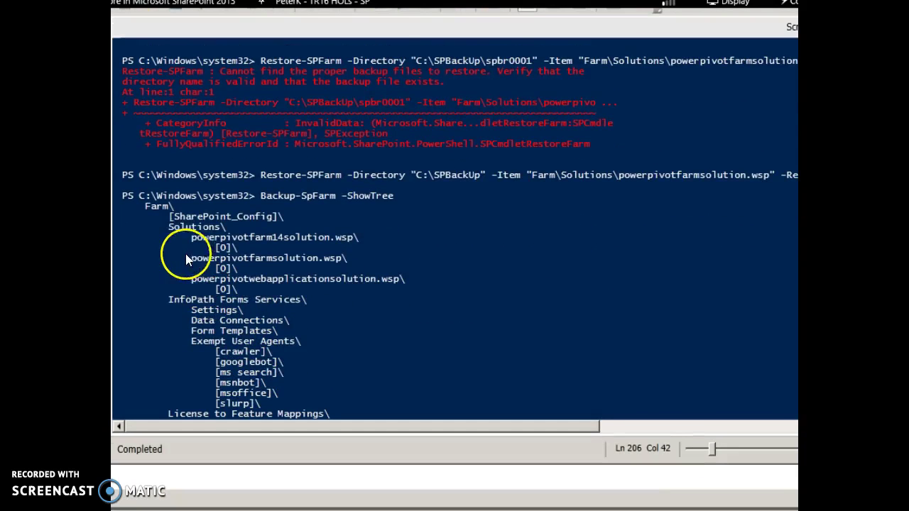
click(174, 234)
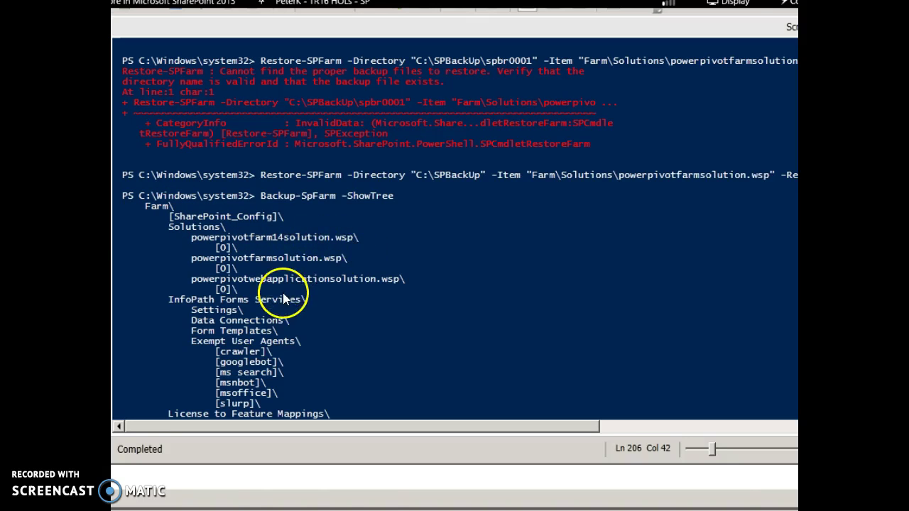
- Examine the web applications in the farm tree and their content databases, including the one under SharePoint - 15359
scroll(283, 293, down, 5)
scroll(282, 292, down, 2)
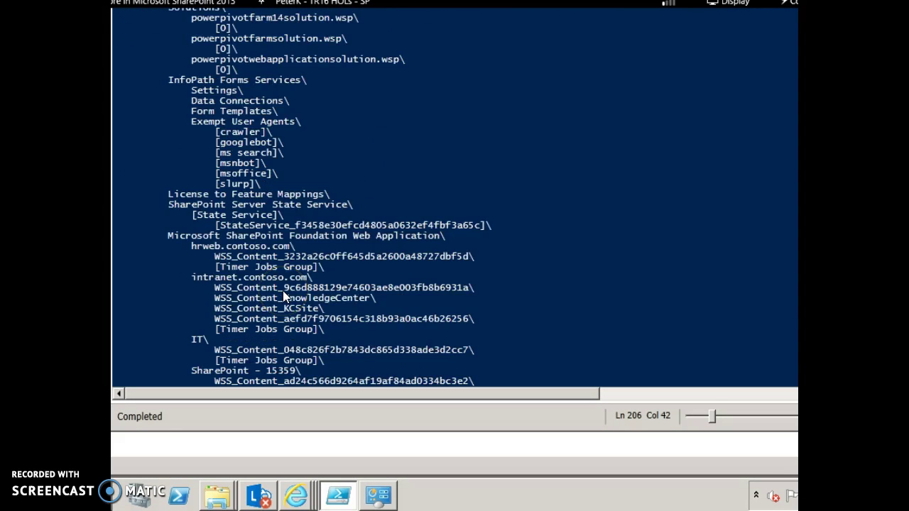
scroll(208, 261, down, 2)
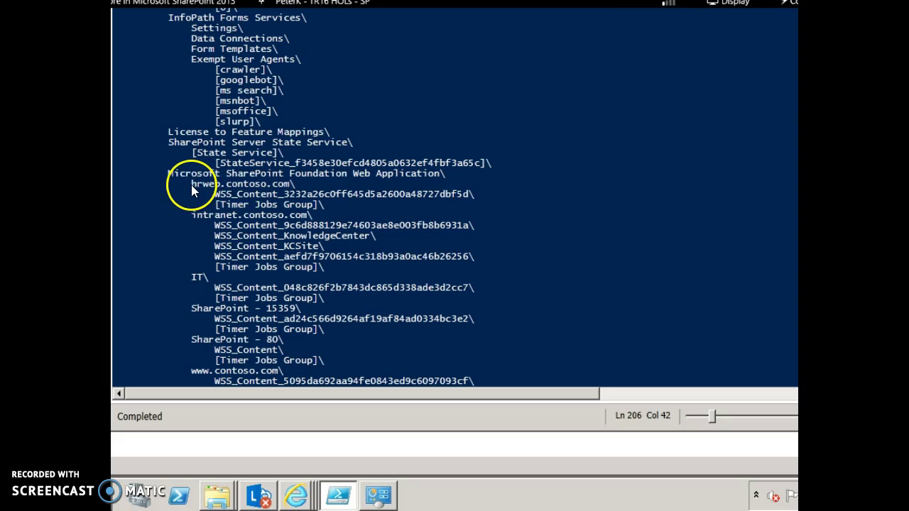
click(253, 282)
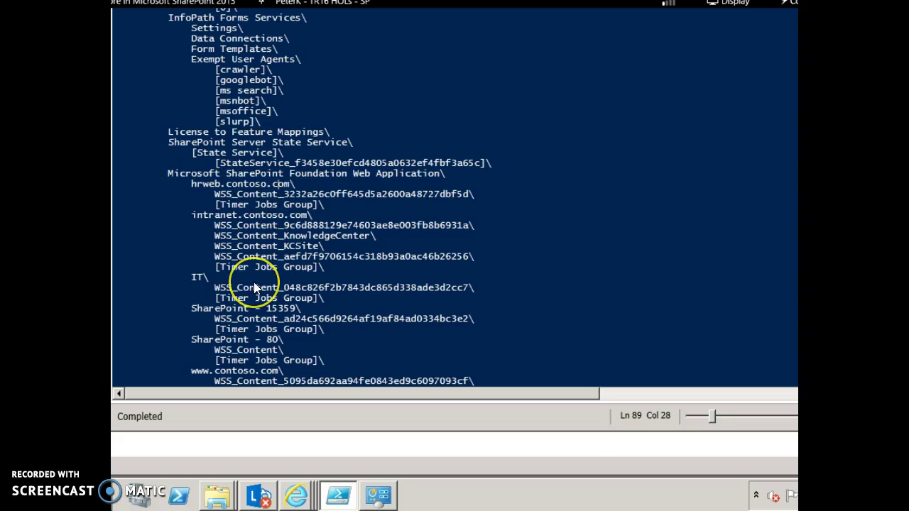
scroll(253, 281, down, 4)
scroll(253, 269, down, 3)
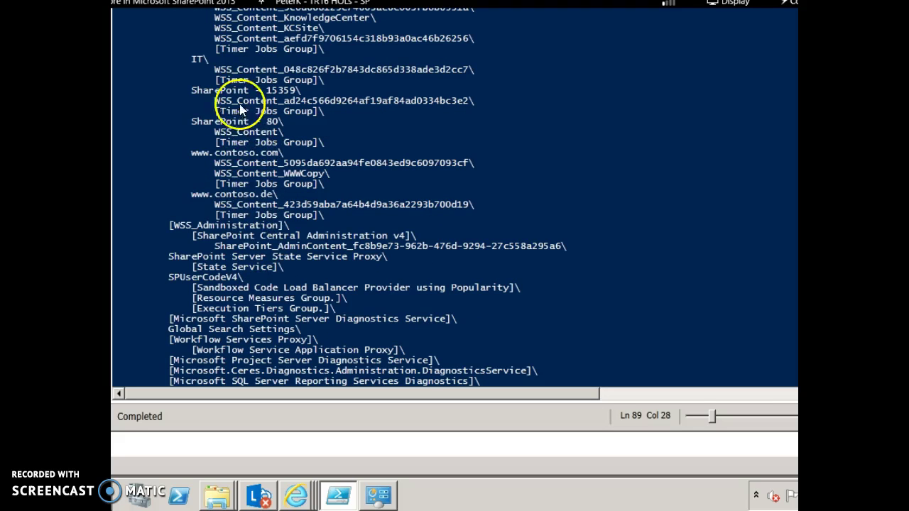
drag(214, 100, 460, 101)
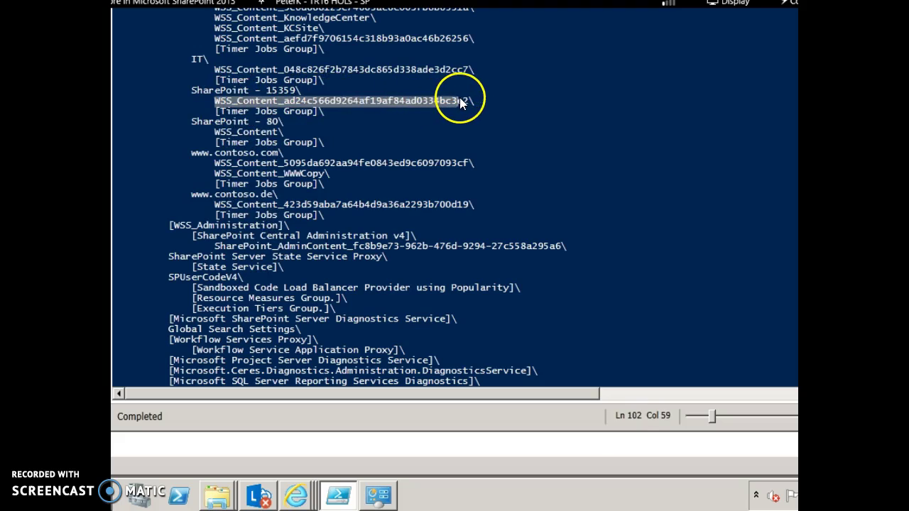
click(321, 101)
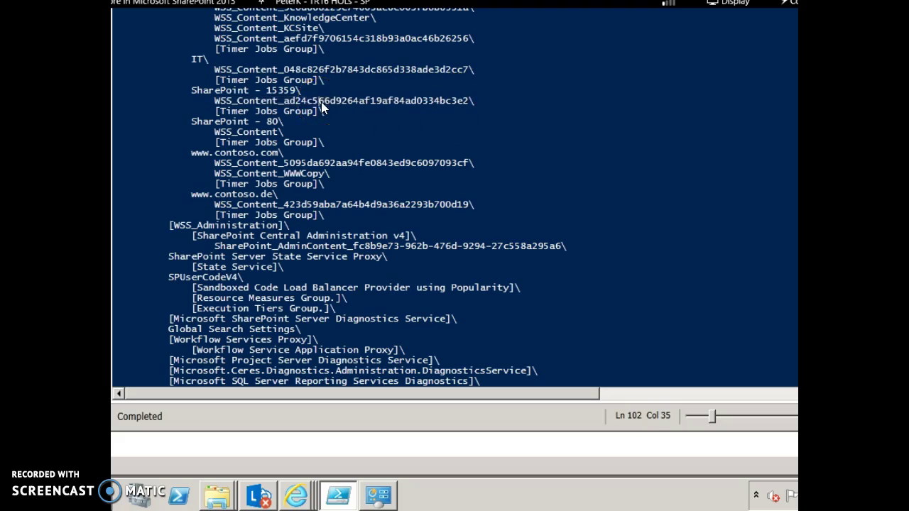
- Examine the Shared Services Applications branch, highlight App Management Service, and return to the start of the tree
scroll(264, 246, down, 2)
scroll(265, 246, down, 2)
click(252, 249)
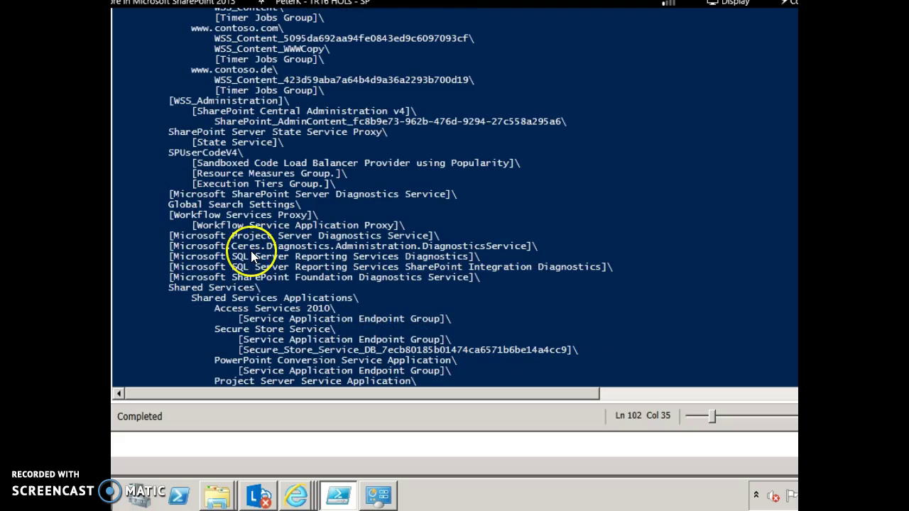
scroll(251, 256, down, 4)
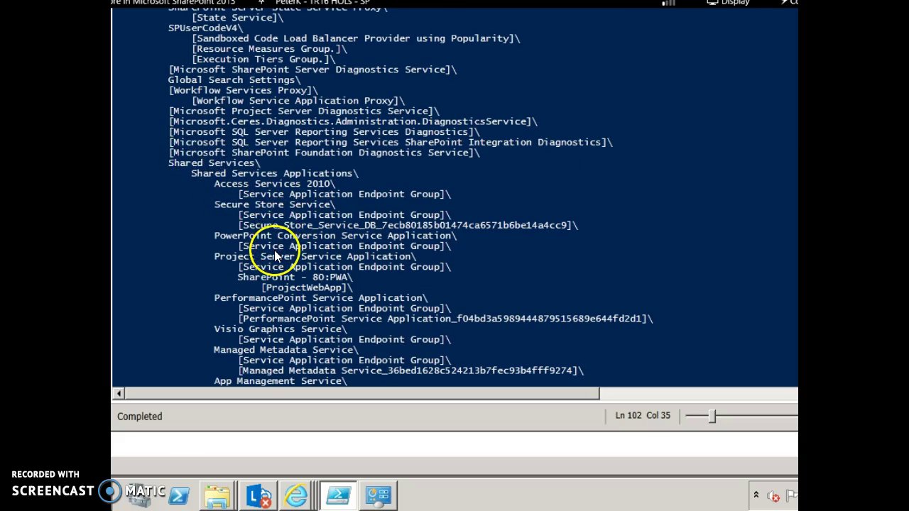
scroll(276, 256, down, 2)
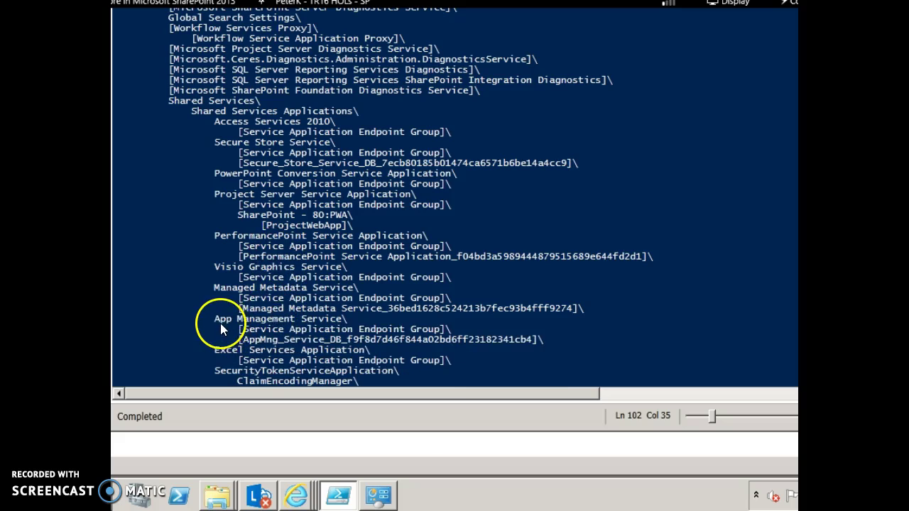
drag(215, 319, 323, 328)
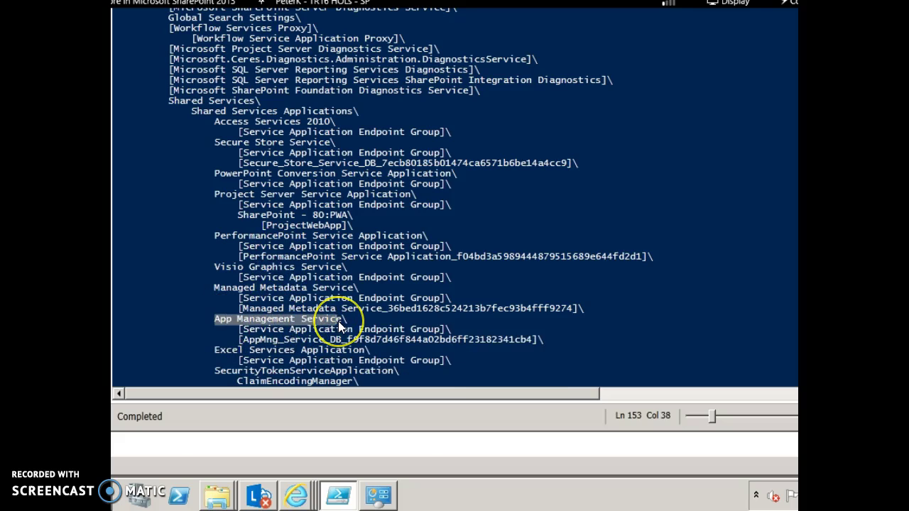
scroll(284, 227, up, 12)
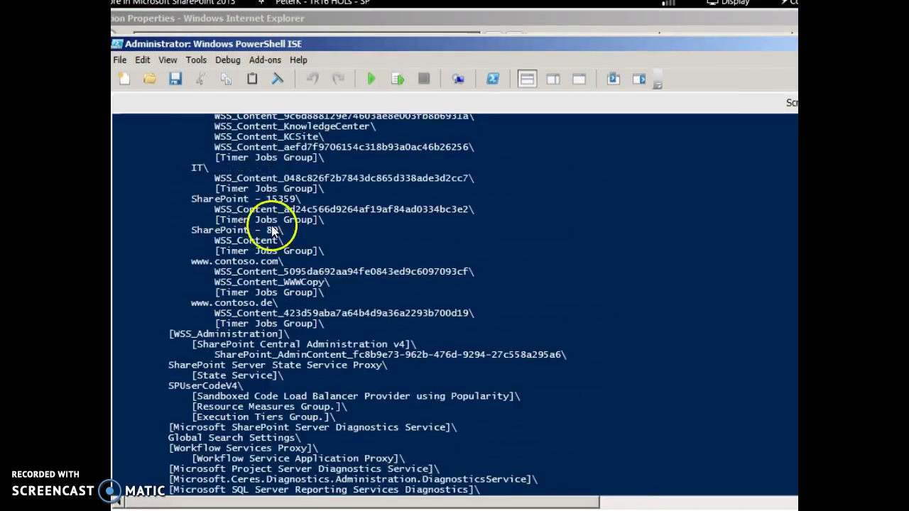
scroll(339, 156, up, 11)
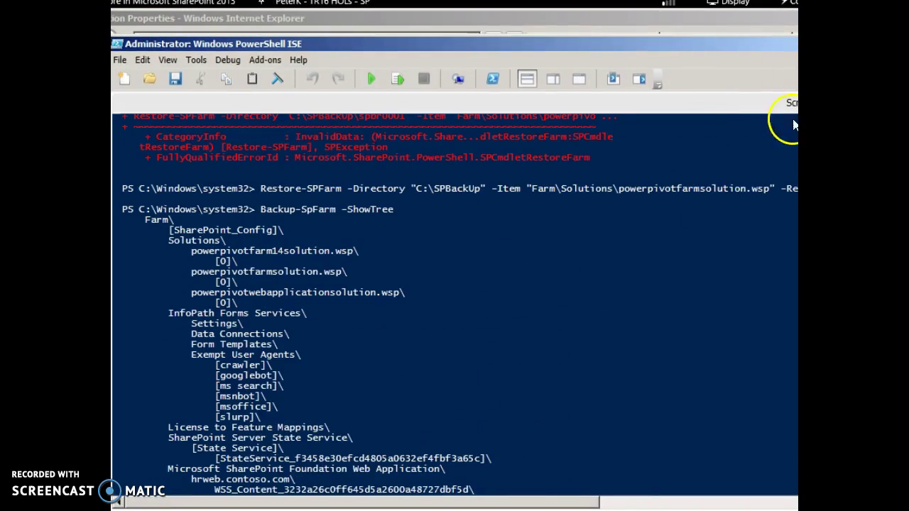
- Bring the BackUps.ps1 script back into view and review the full backup command that uses -ConfigurationOnly
key(ctrl+r)
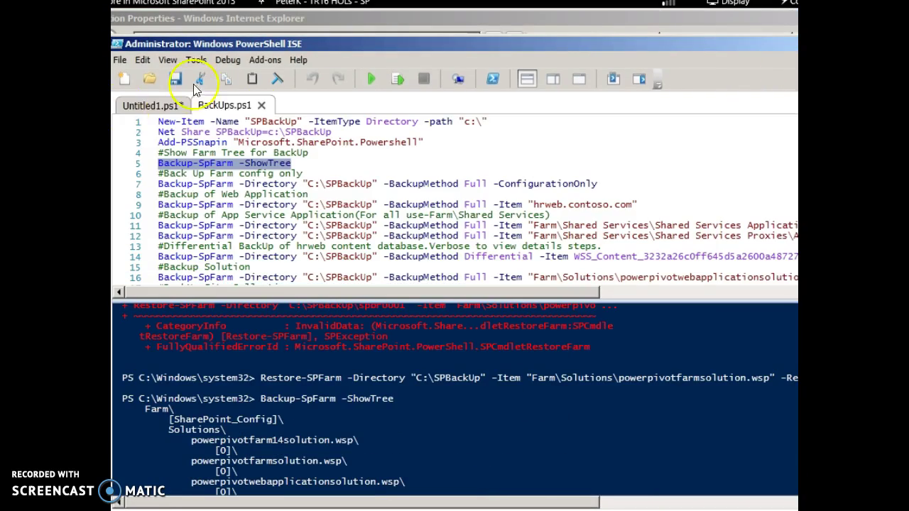
click(344, 218)
scroll(308, 178, down, 2)
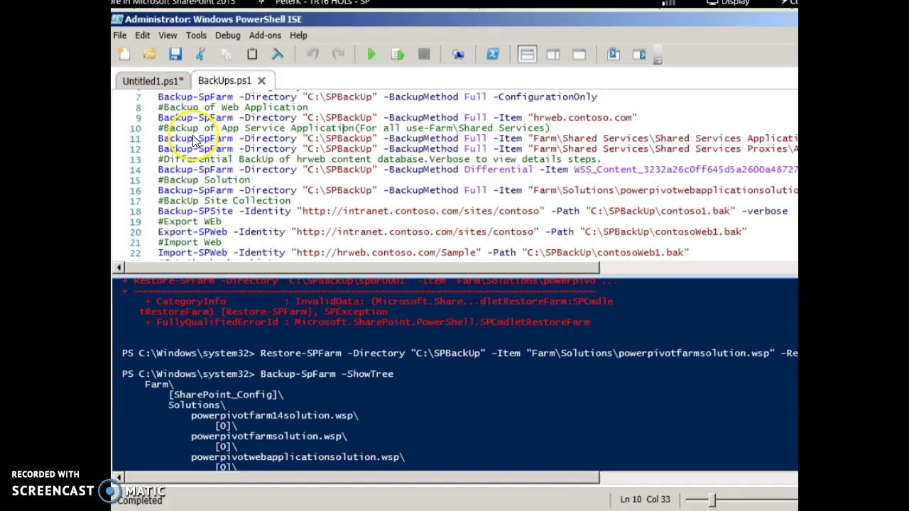
scroll(195, 142, up, 2)
click(181, 183)
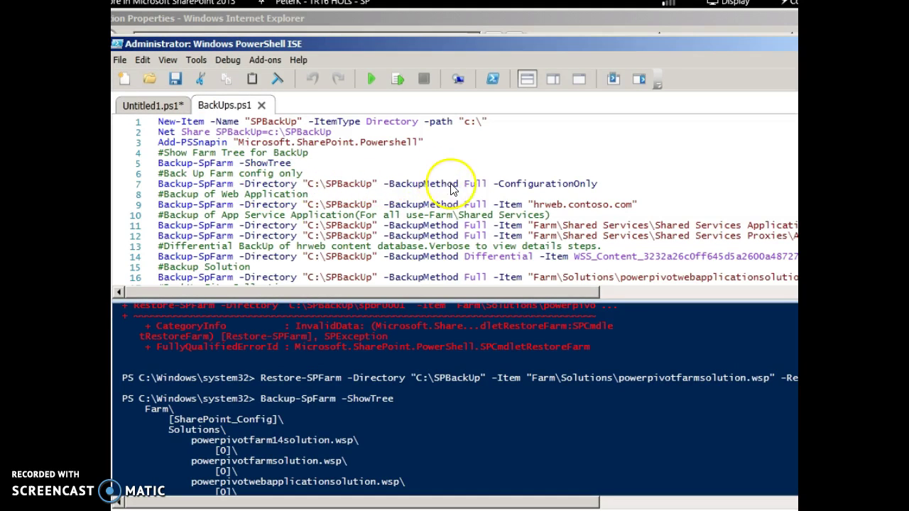
click(536, 184)
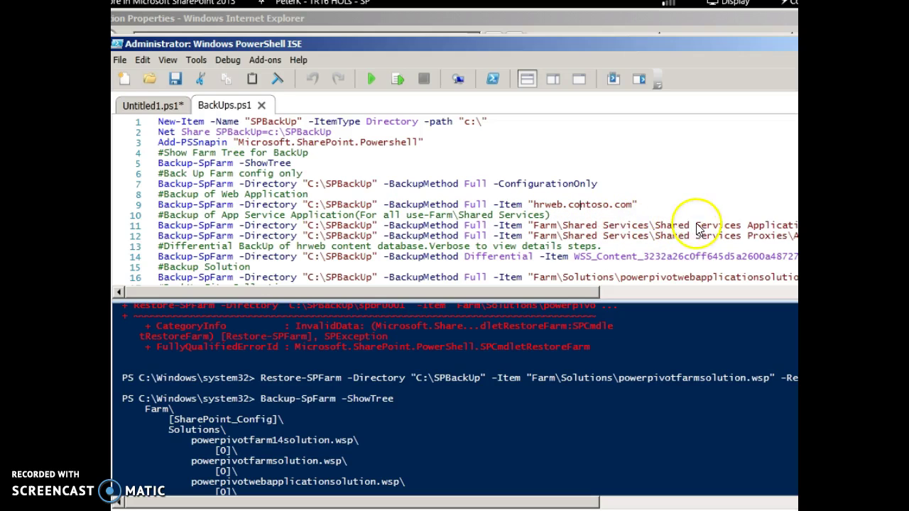
- Review the script's backup commands for the App Management Service, its proxy and the hrweb.contoso.com web application, including their -Item paths
click(688, 291)
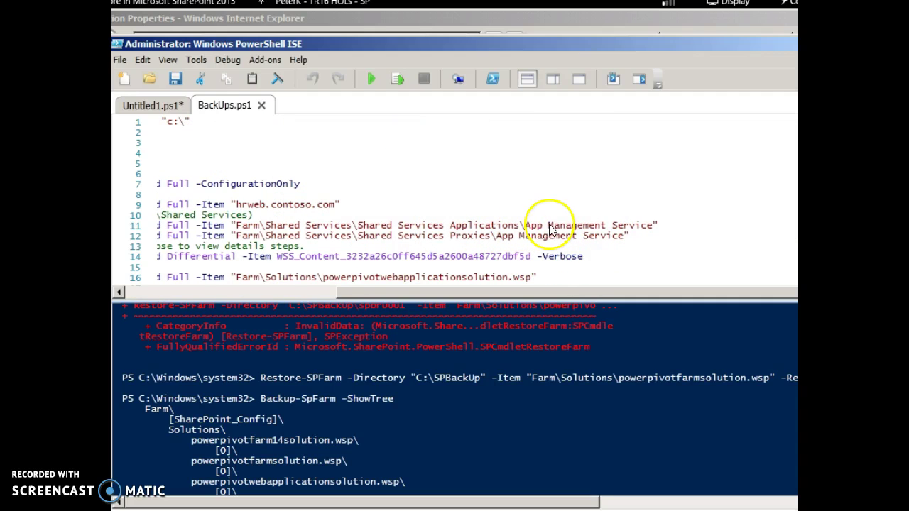
click(252, 293)
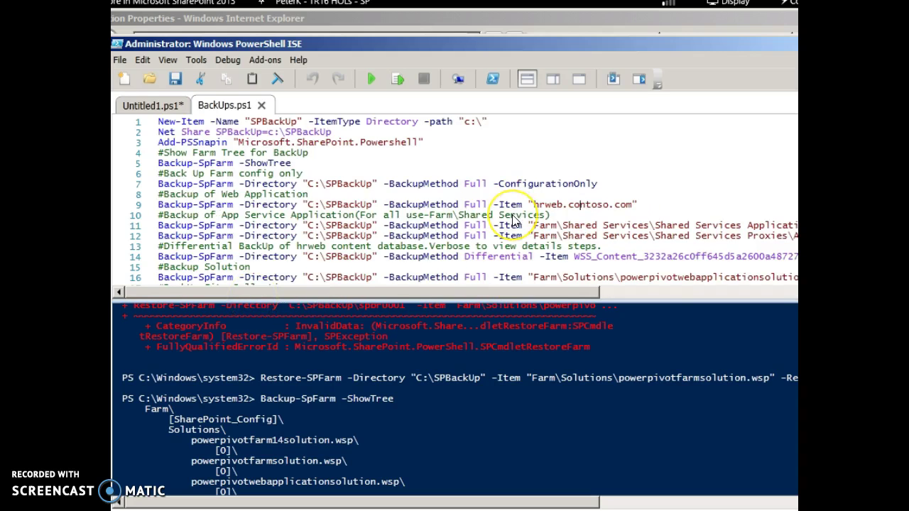
scroll(513, 220, down, 4)
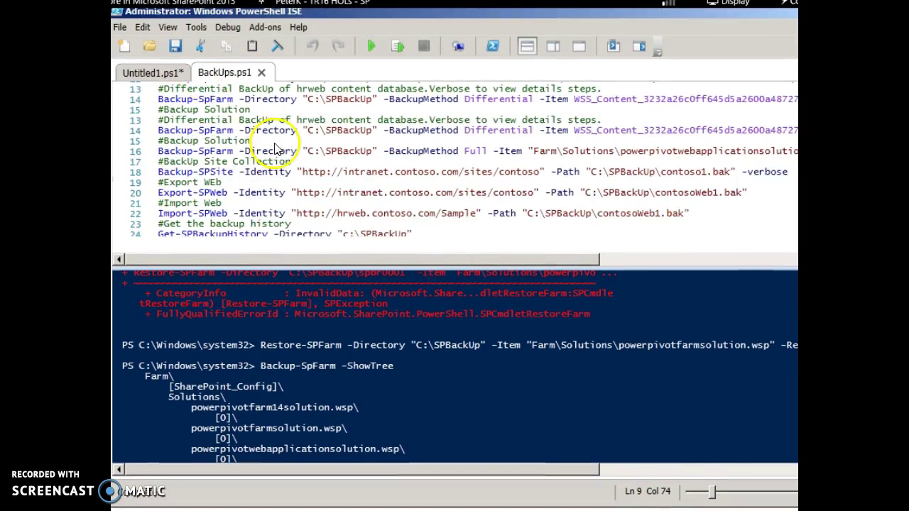
scroll(277, 149, up, 2)
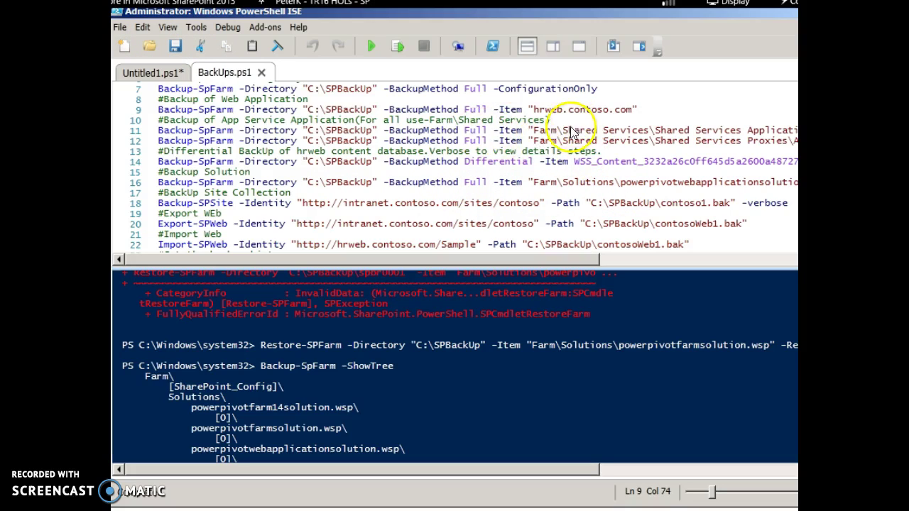
click(598, 130)
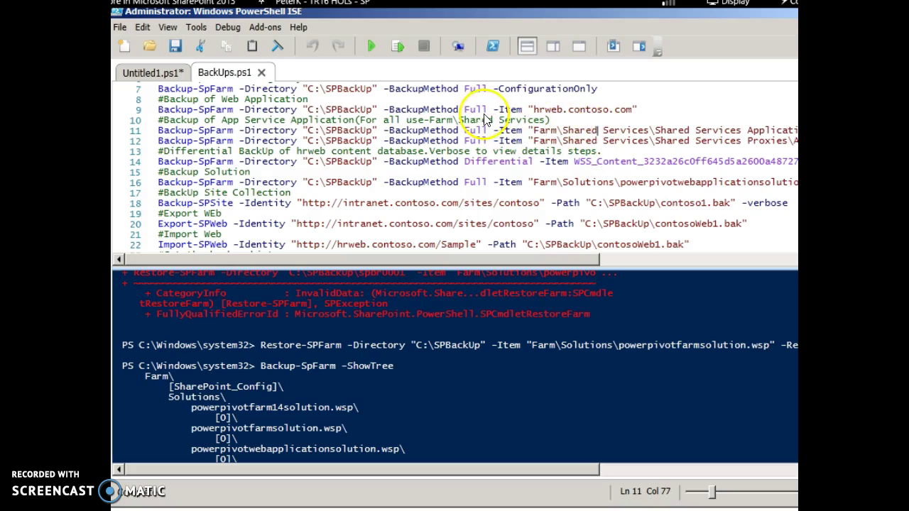
click(645, 111)
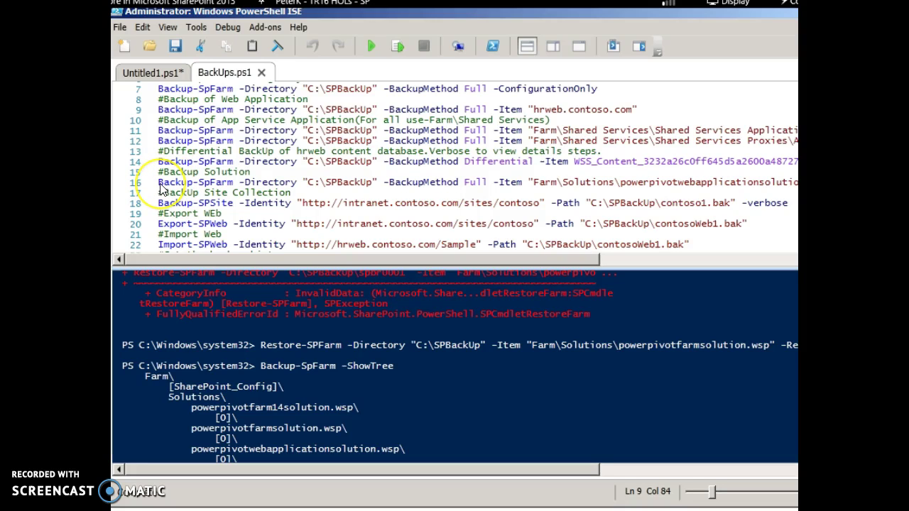
- Clear the console and run the script's full Backup-SpFarm command for "Farm\Solutions\powerpivotwebapplicationsolution.wsp" to the directory "C:\SPBackUp"
click(626, 258)
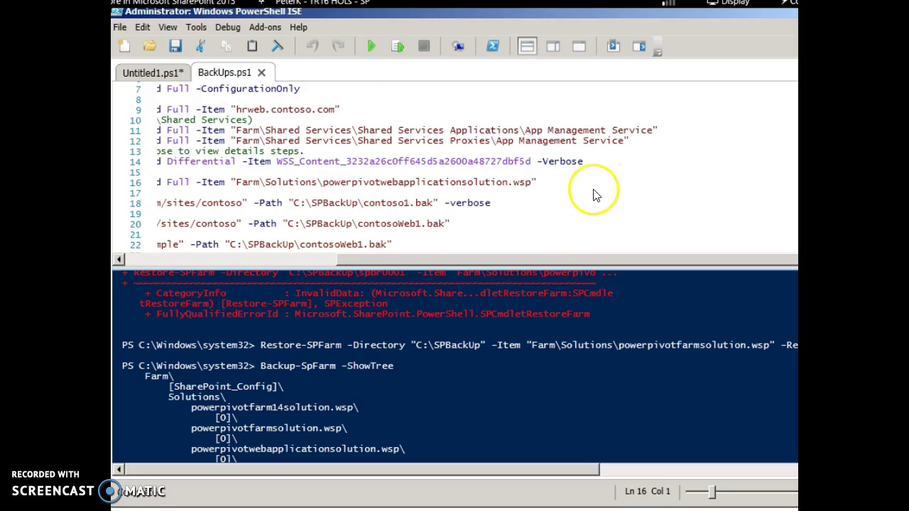
triple_click(540, 183)
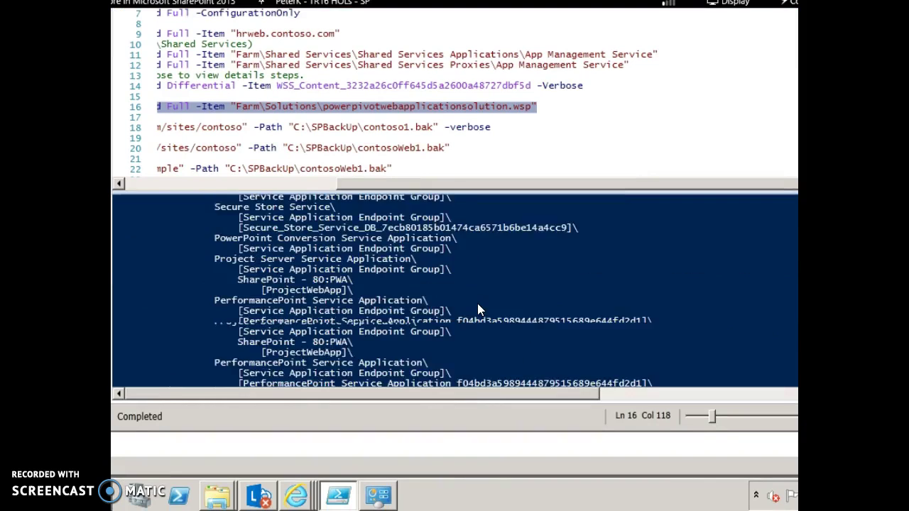
click(310, 247)
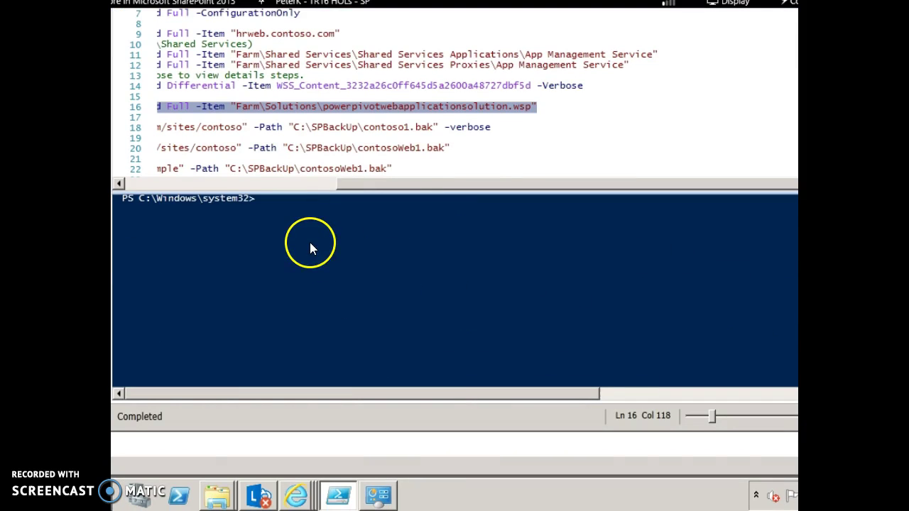
text(Backup-SPFarm -Directory "C:\SPBackUp" -BackupMethod Full -Item "Farm\Solutions\powerpivotwebapplicationsolution.wsp")
key(Return)
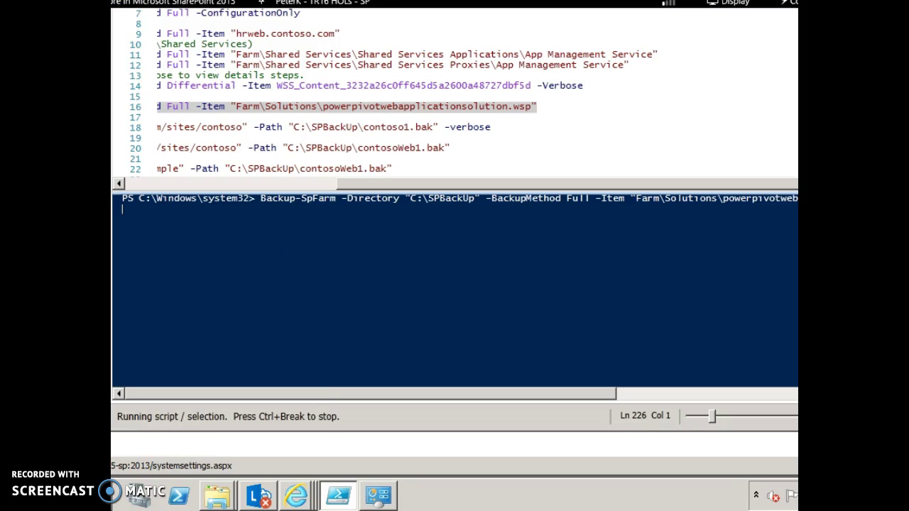
click(219, 183)
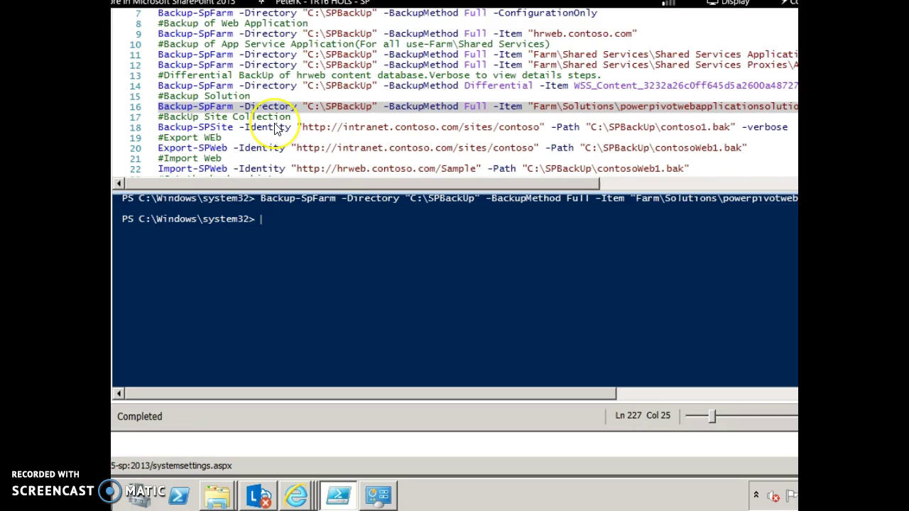
- View the script's site collection and web commands, then switch to Central Administration in Internet Explorer and open the site collection backup page
scroll(277, 127, down, 1)
scroll(242, 103, down, 1)
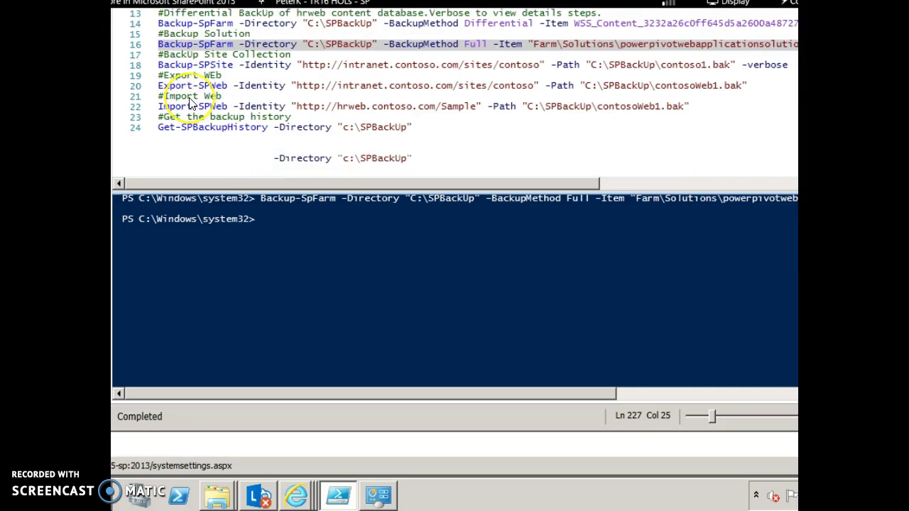
click(114, 105)
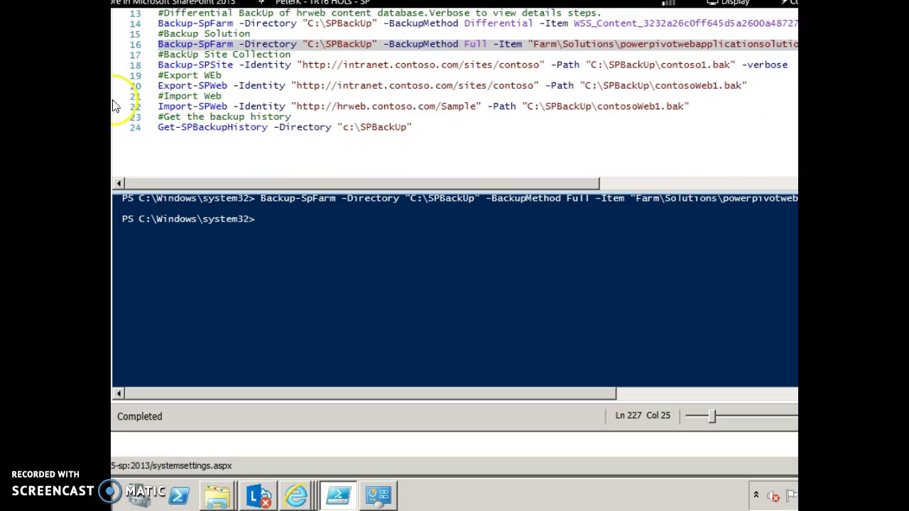
click(296, 496)
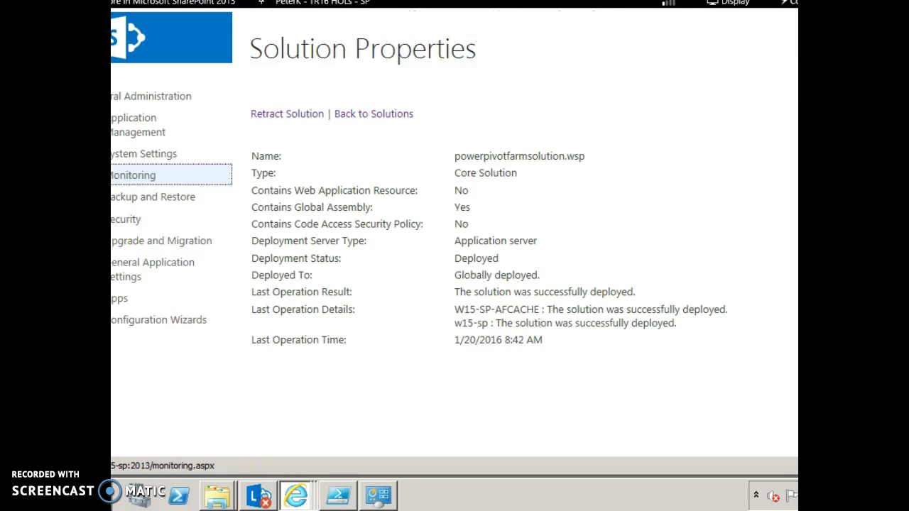
click(145, 199)
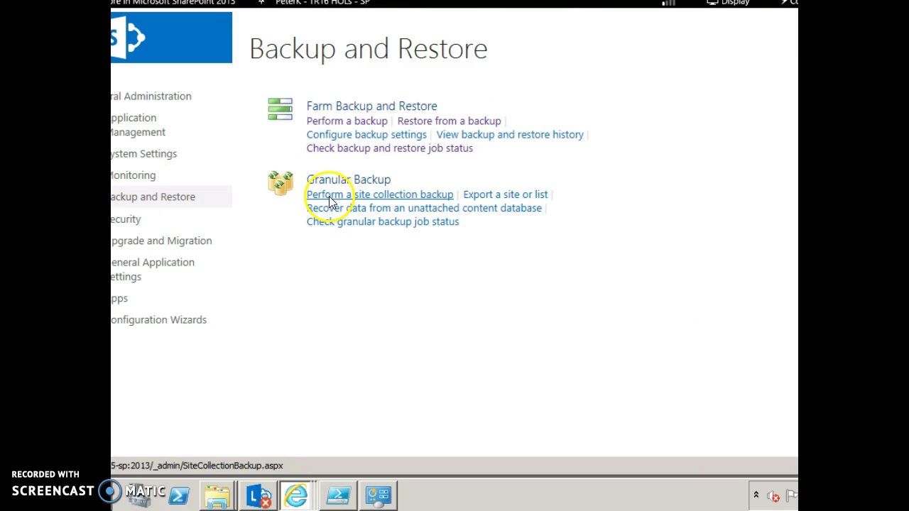
click(330, 200)
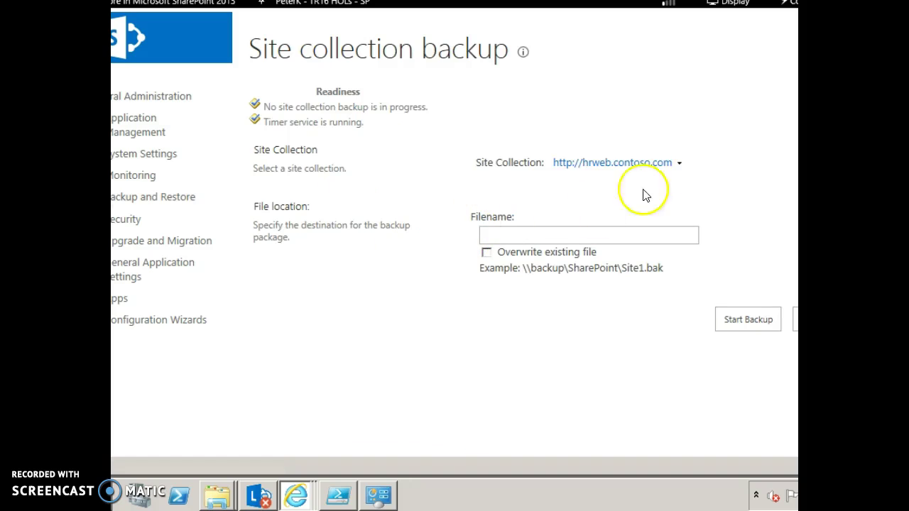
- Change the site collection to back up to /sites/BI in the intranet.contoso.com web application
click(680, 167)
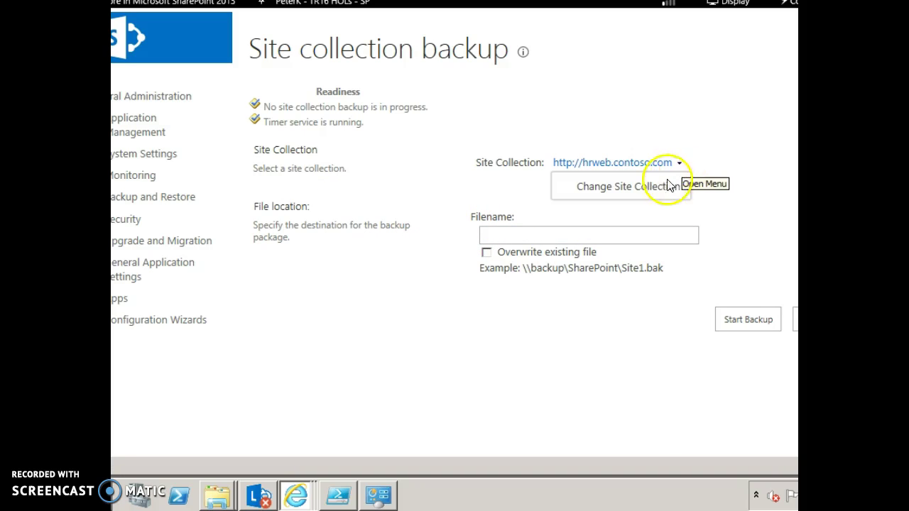
click(574, 193)
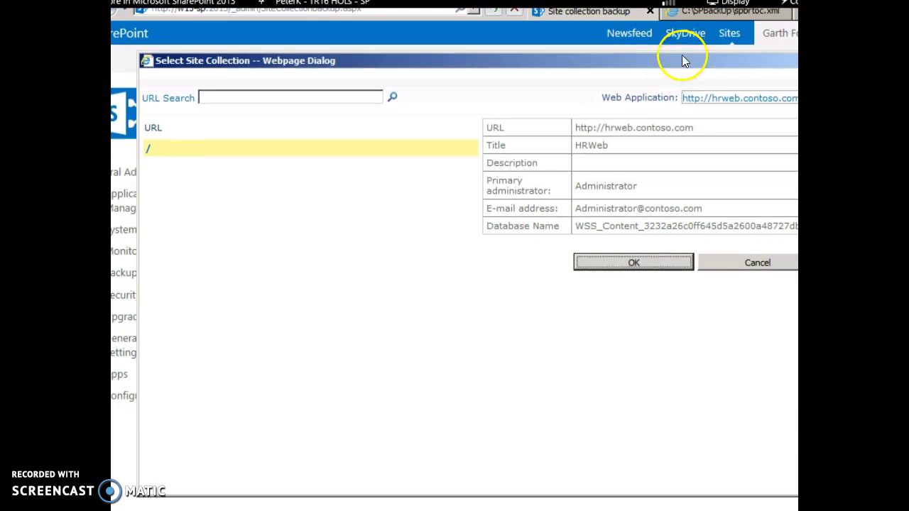
click(689, 22)
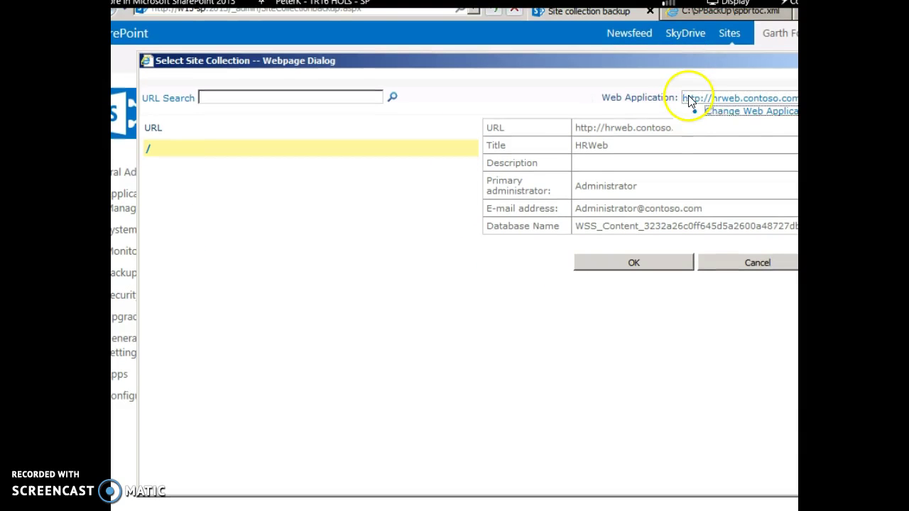
click(730, 112)
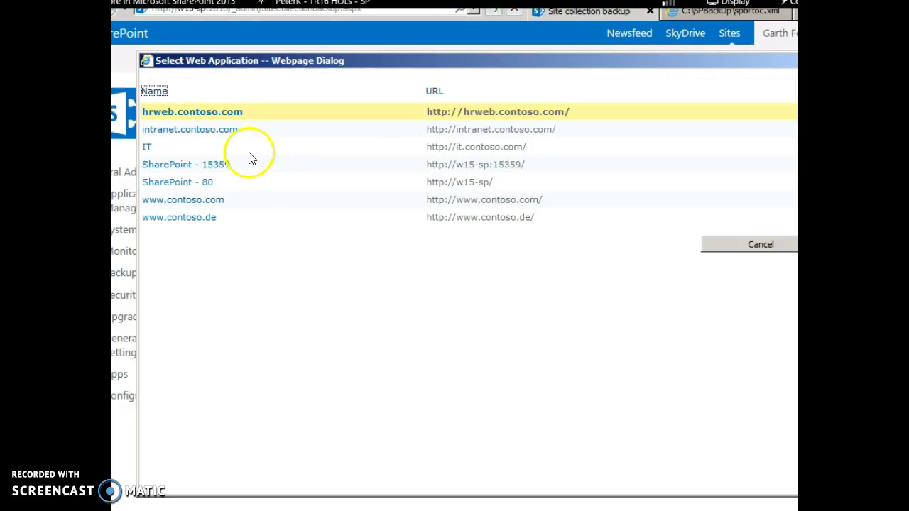
click(210, 135)
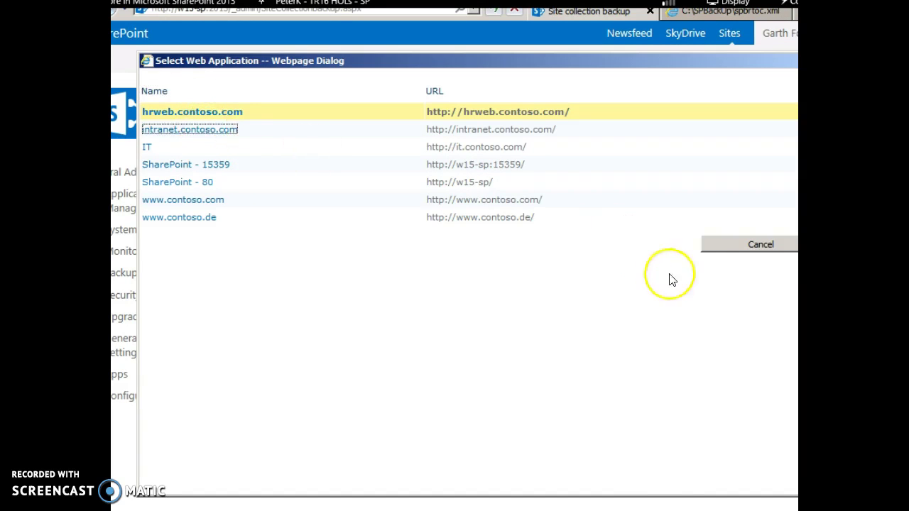
click(164, 183)
click(609, 345)
- Set the backup filename to c:\SpBackUp\Bi1.bak and start the site collection backup
click(501, 313)
click(509, 318)
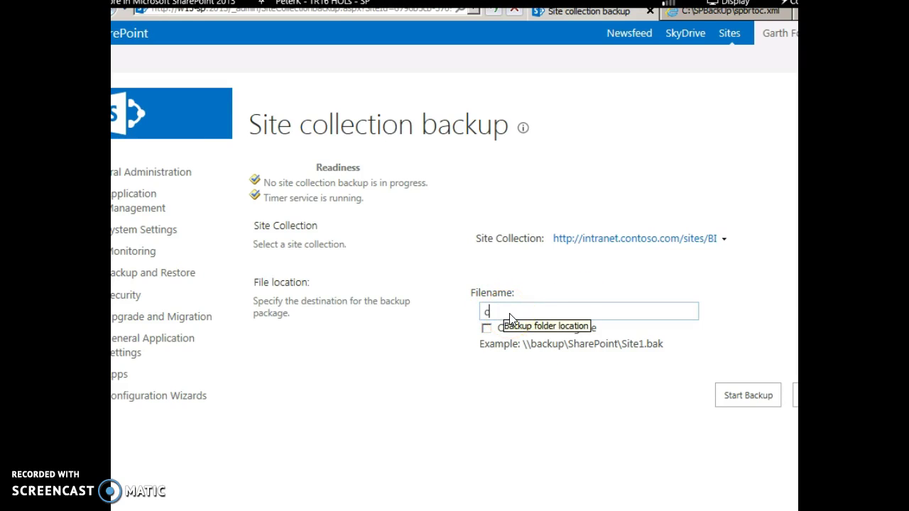
text(c:\SpBackUp\Bi1)
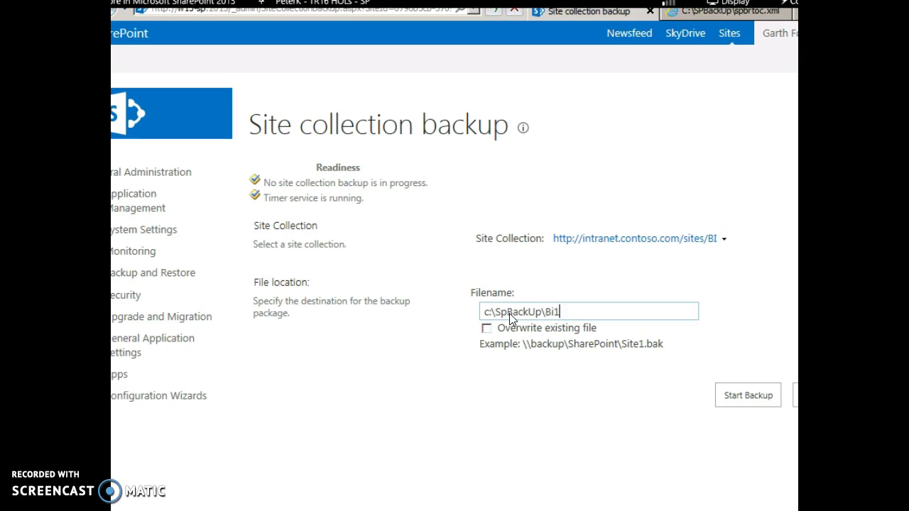
text(.bak)
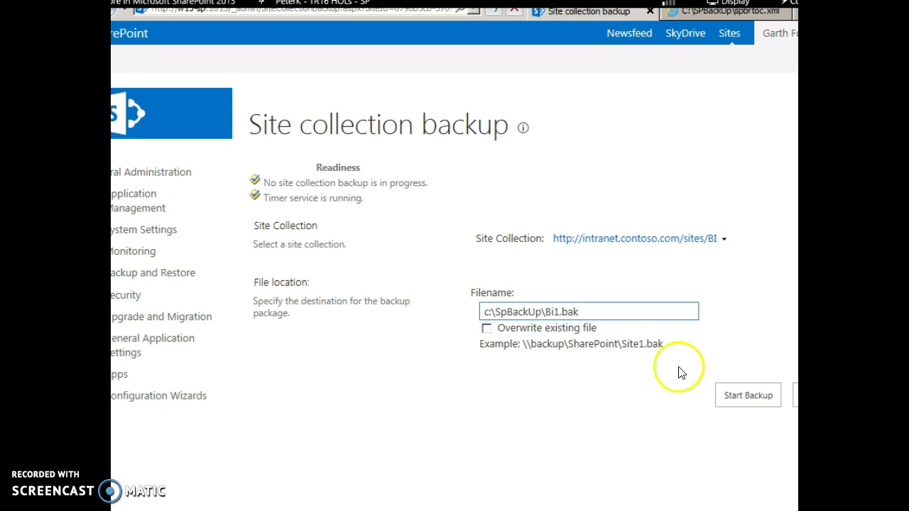
click(746, 396)
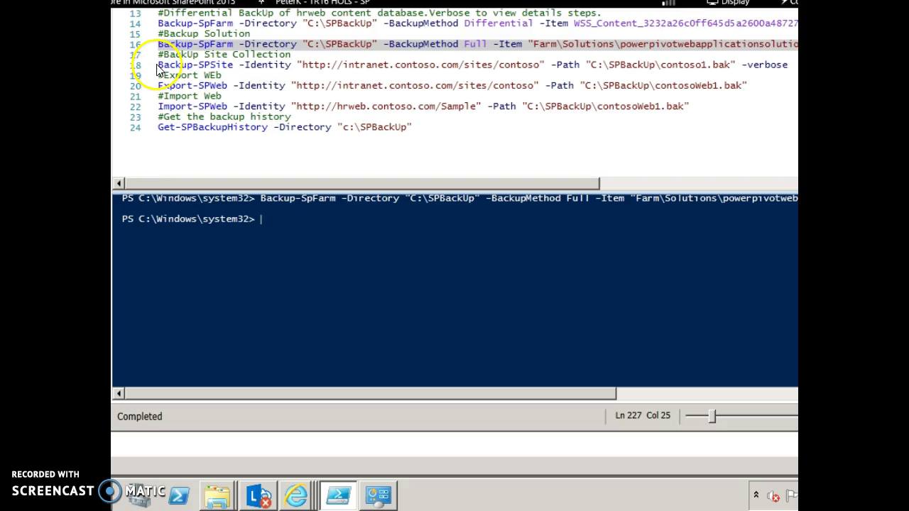
click(160, 69)
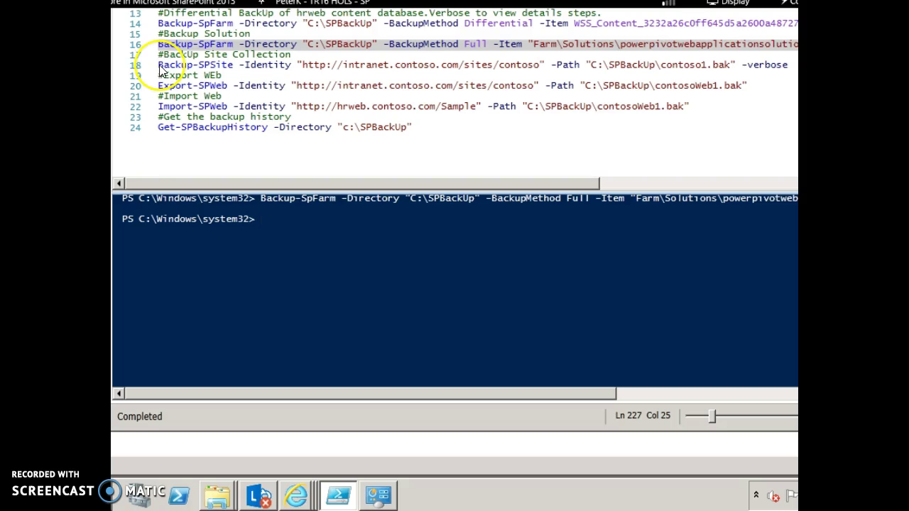
click(179, 66)
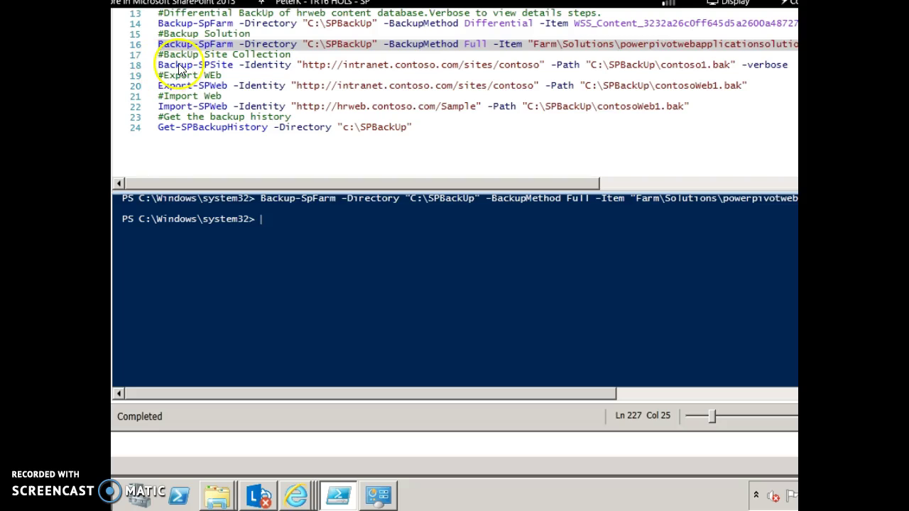
click(160, 68)
click(159, 67)
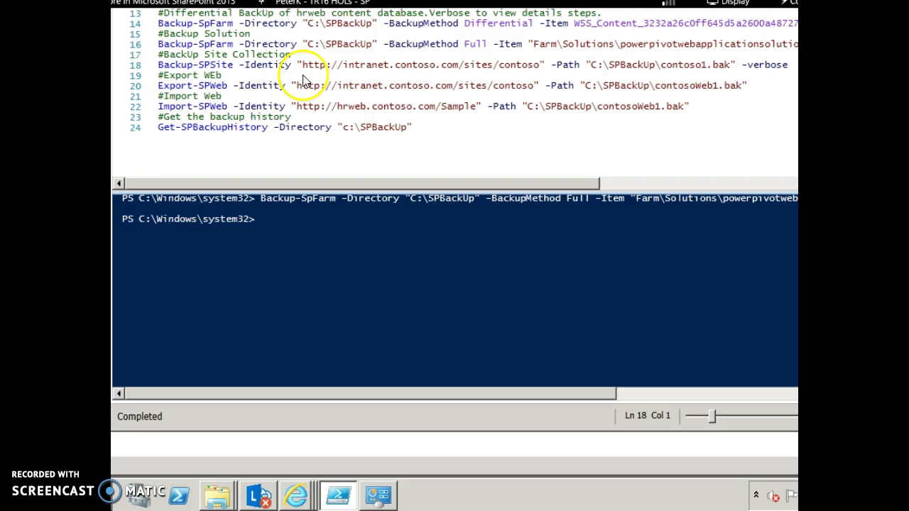
shift+click(736, 69)
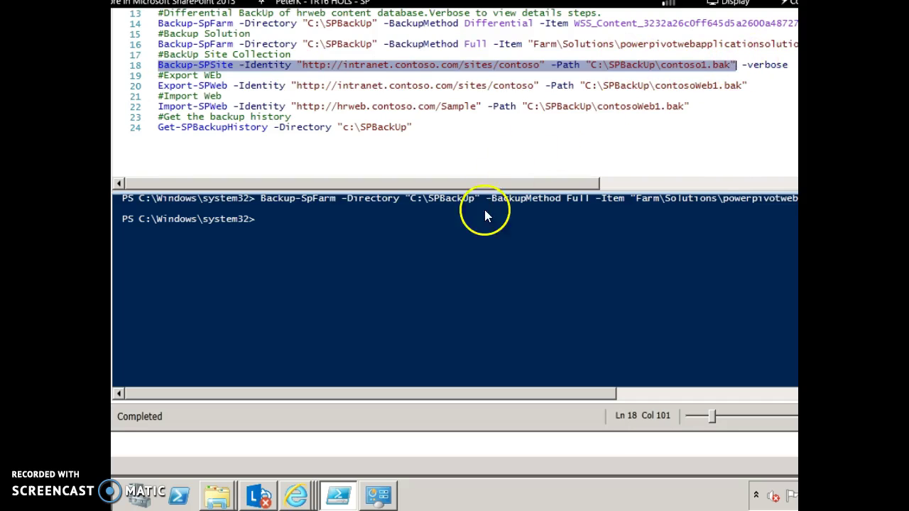
key(F8)
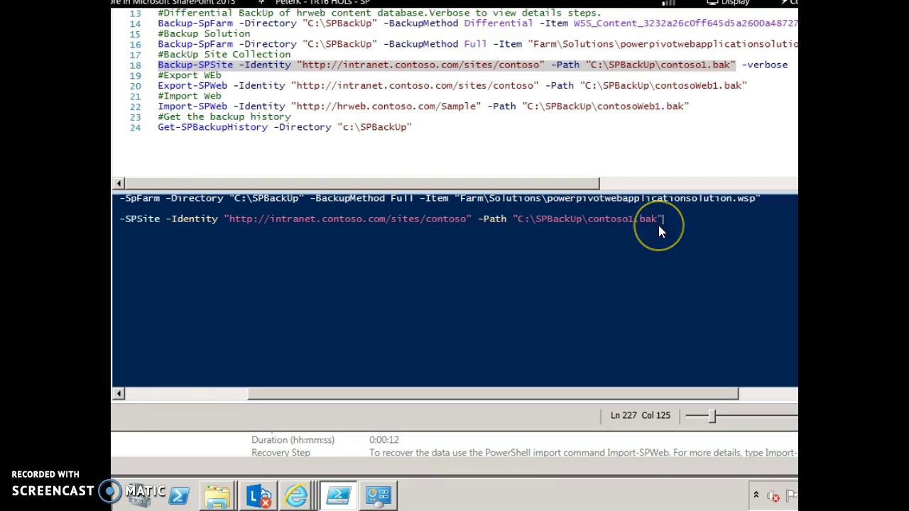
key(F8)
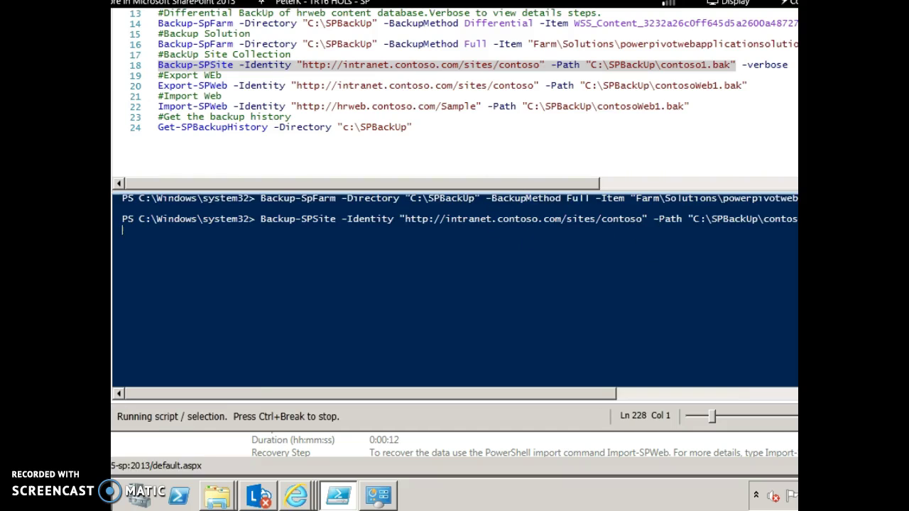
- Switch to the Backup and Restore window in Internet Explorer and open the site or list export page
key(alt+Tab)
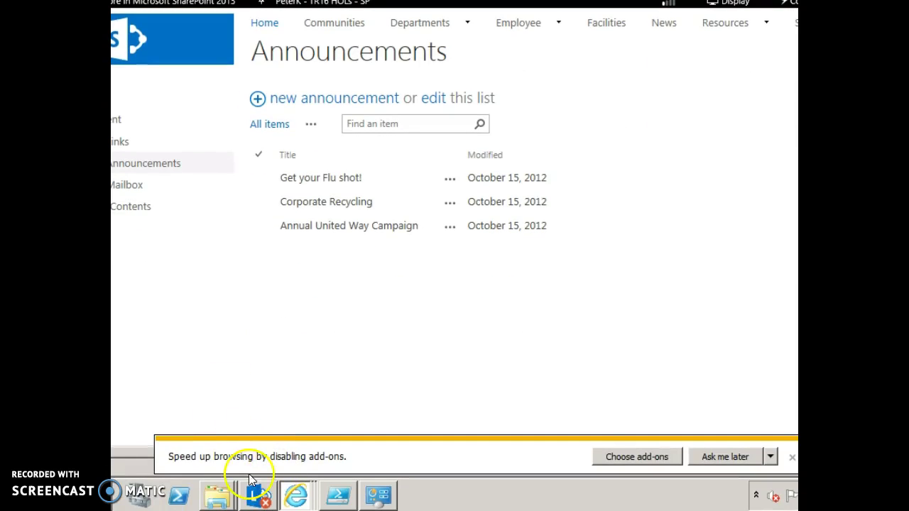
click(299, 500)
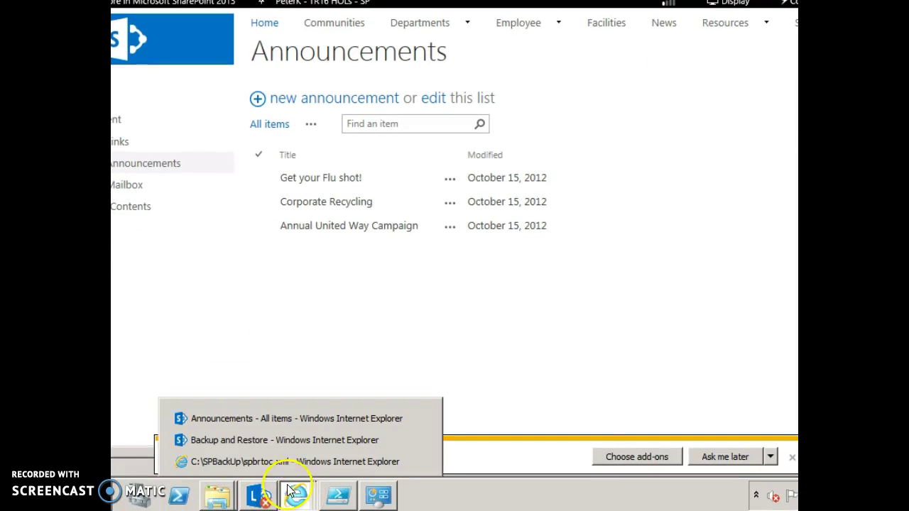
click(257, 440)
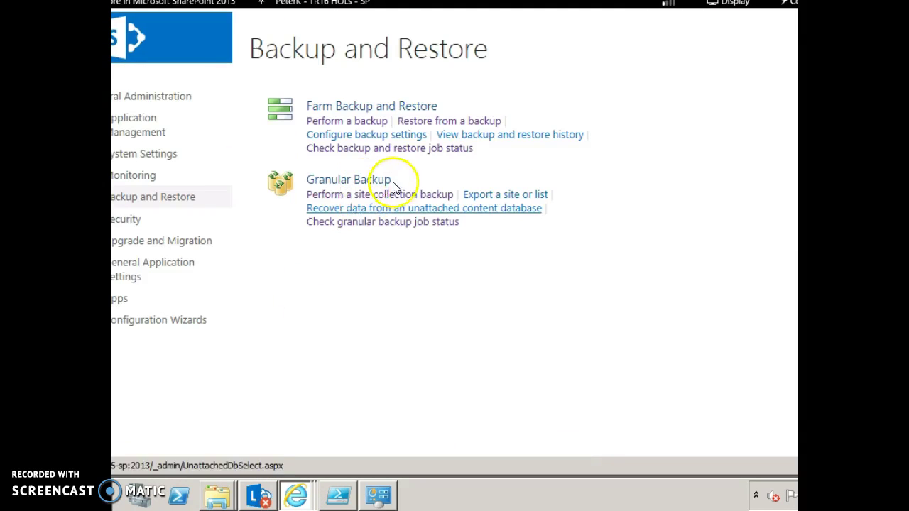
click(521, 196)
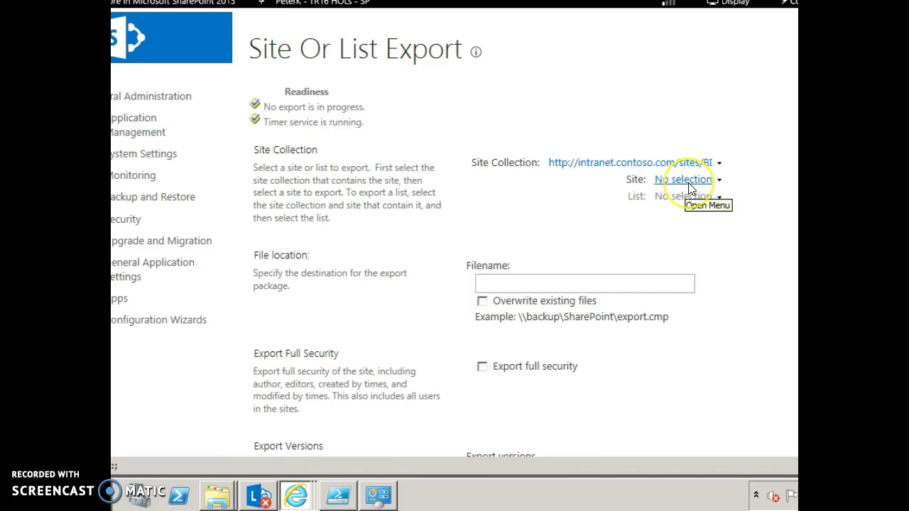
- Select /sites/BI/blog2 as the site to export from the BI site collection
click(686, 180)
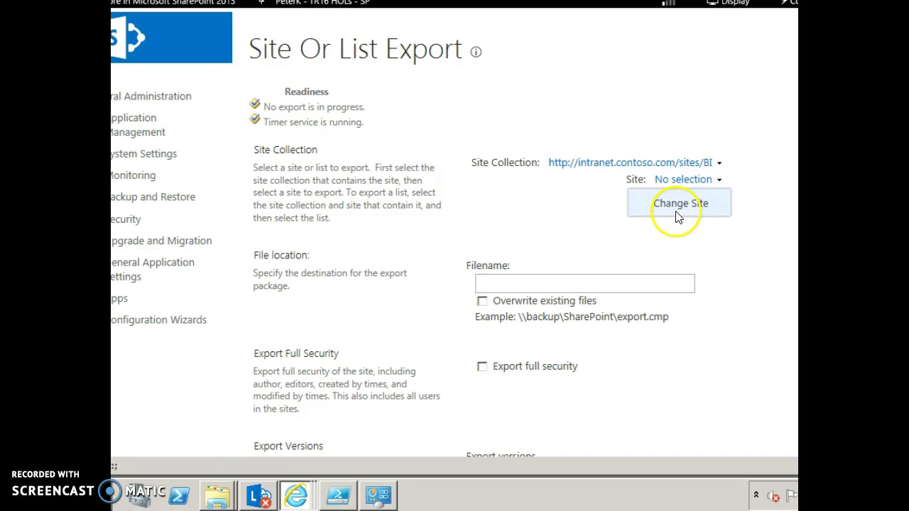
click(678, 209)
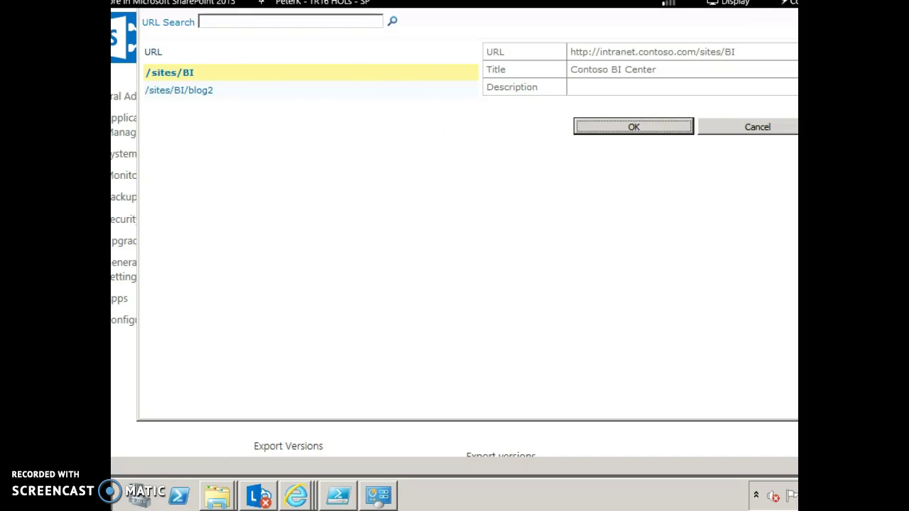
click(203, 92)
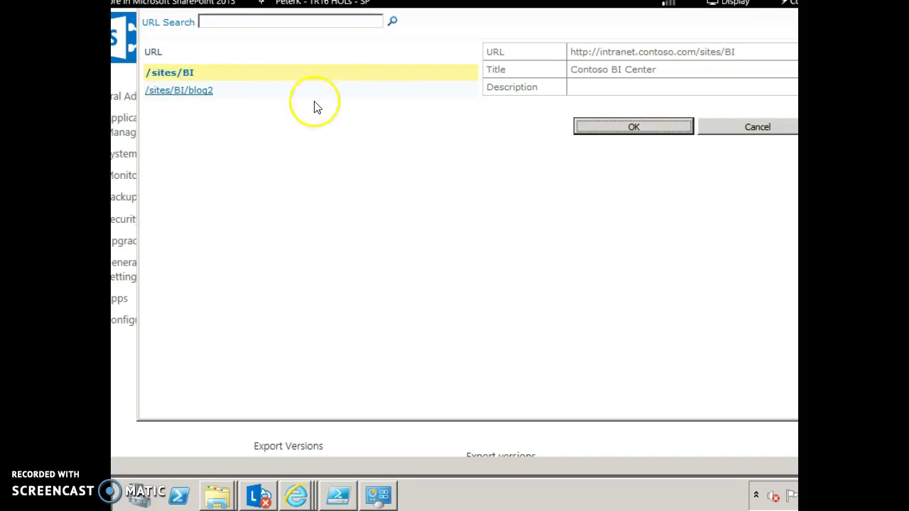
click(609, 127)
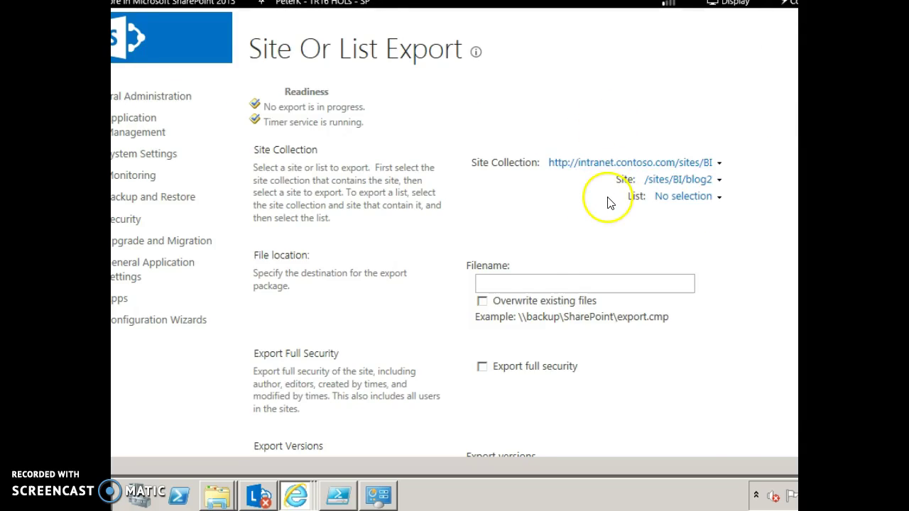
- Export the selected blog2 site to c:\spbackup\blog2.bak with full security and All Versions
scroll(573, 228, down, 3)
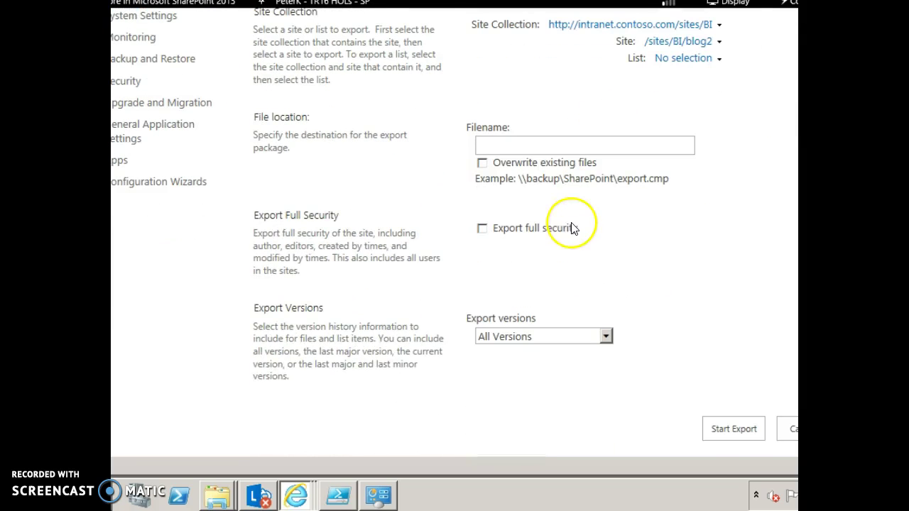
click(482, 151)
text(c:\spbacku)
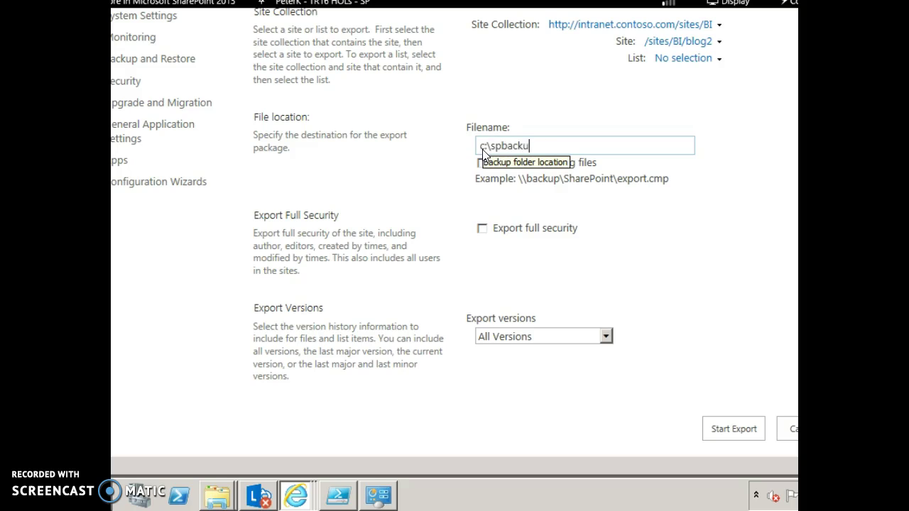
text(p\blog2.bak)
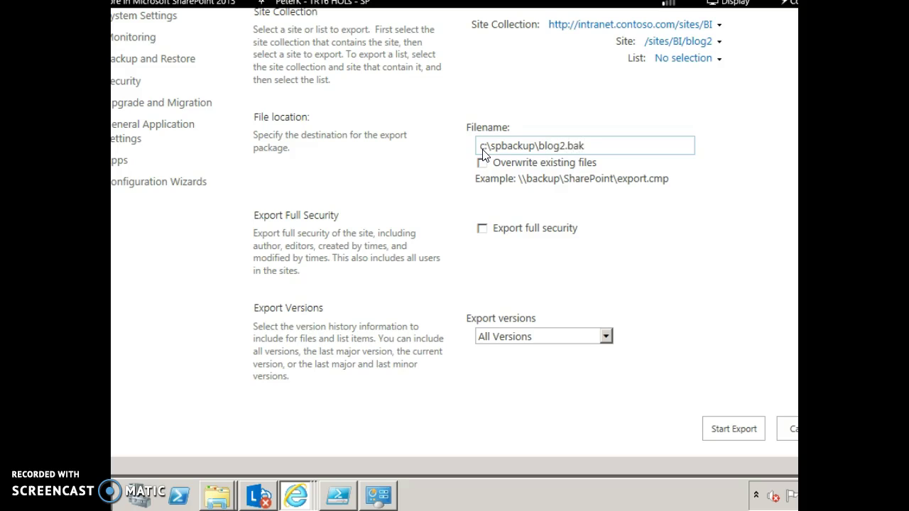
click(482, 229)
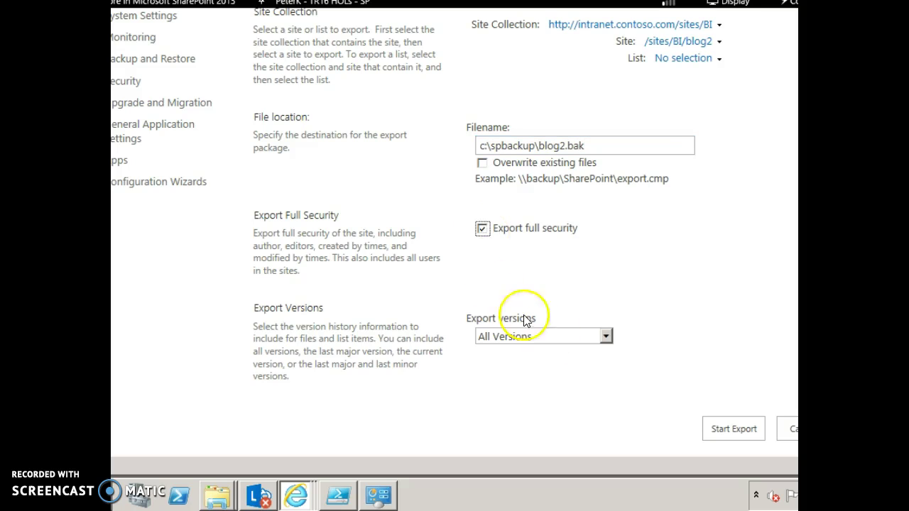
click(536, 342)
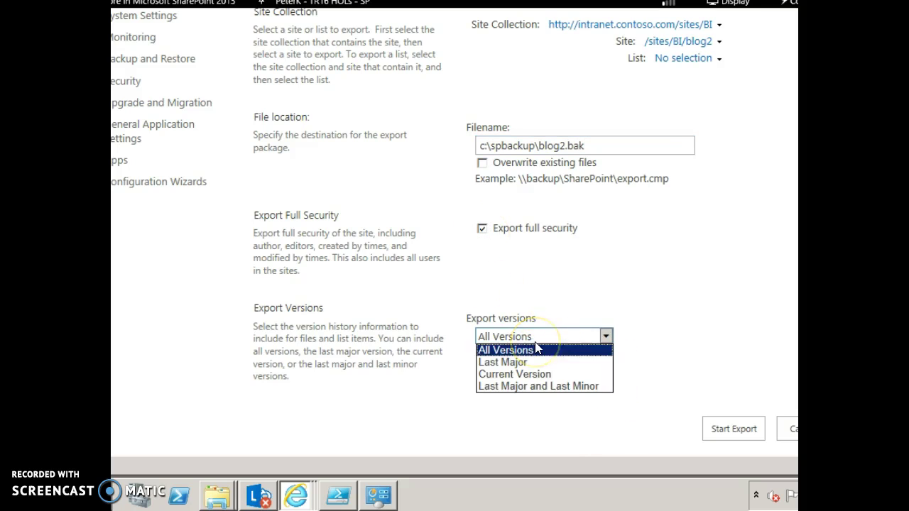
click(536, 343)
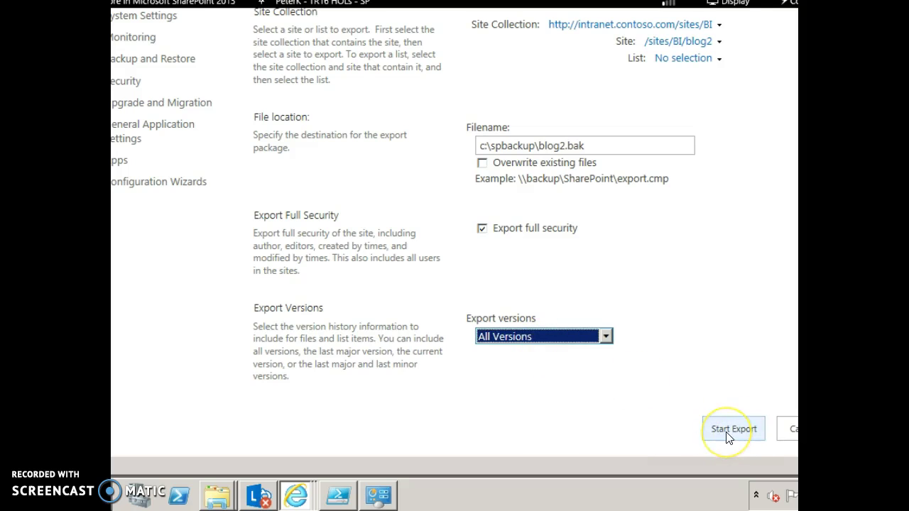
click(728, 436)
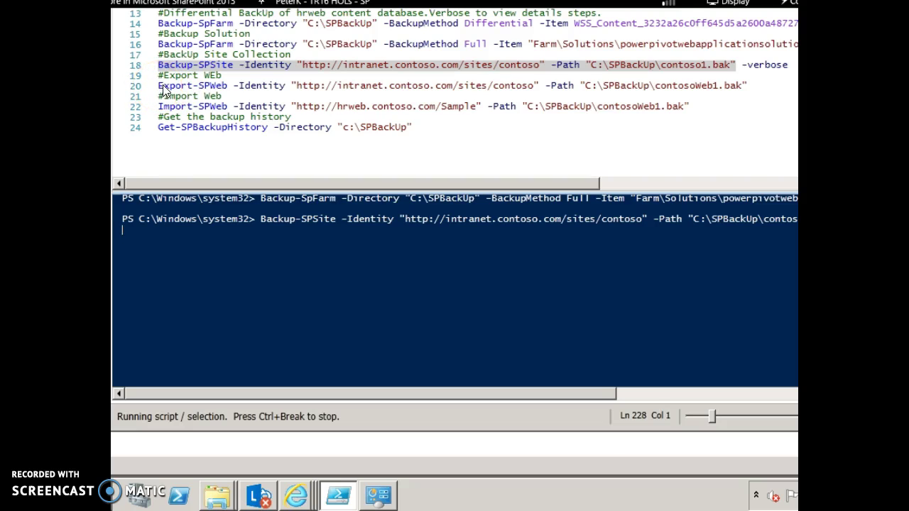
- Review the script's Export-SPWeb command for the contoso site in PowerShell ISE and return to the Central Administration window in Internet Explorer
click(162, 85)
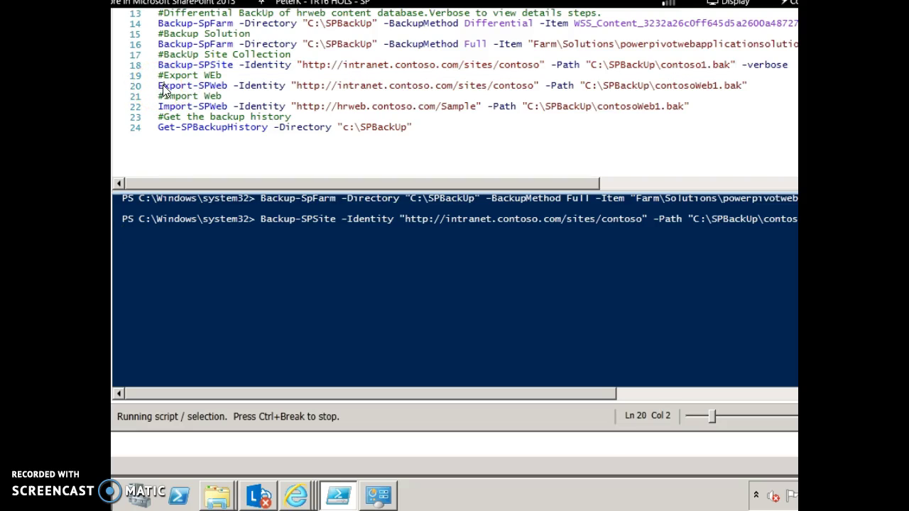
click(275, 89)
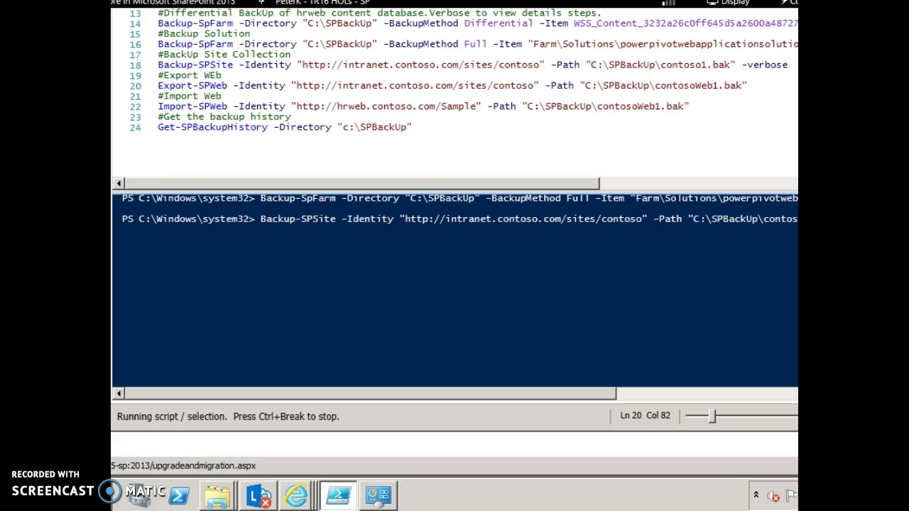
key(alt+Tab)
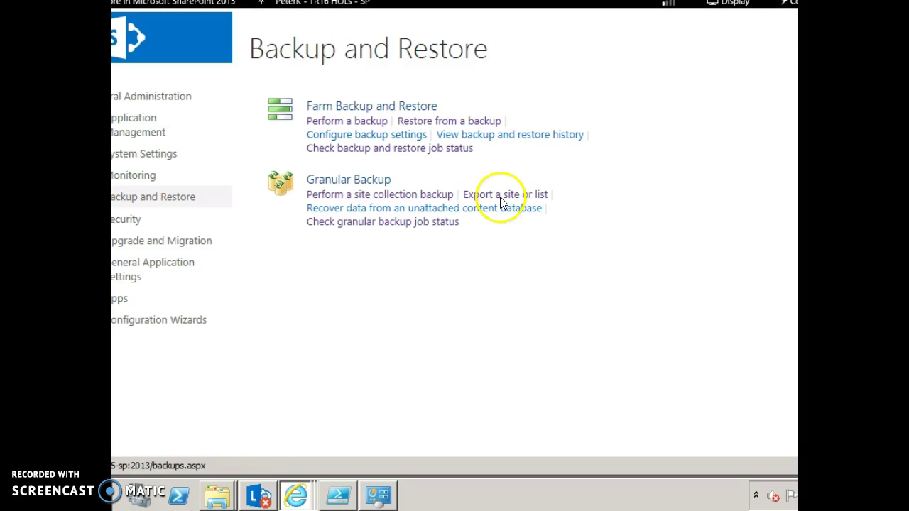
- Export the Announcements list of the /sites/contoso site to c:\spbackup\Announcements.cmp, overwriting existing files and including full security and All Versions
click(502, 196)
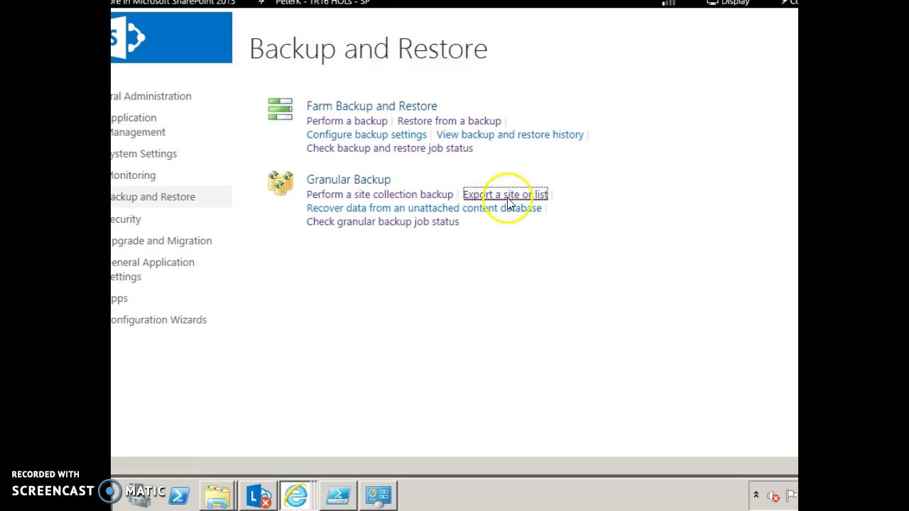
click(697, 164)
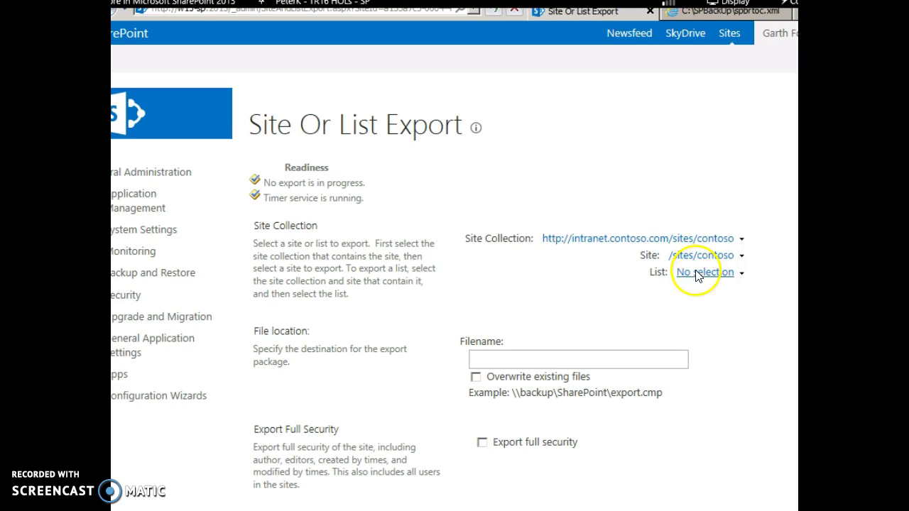
click(695, 275)
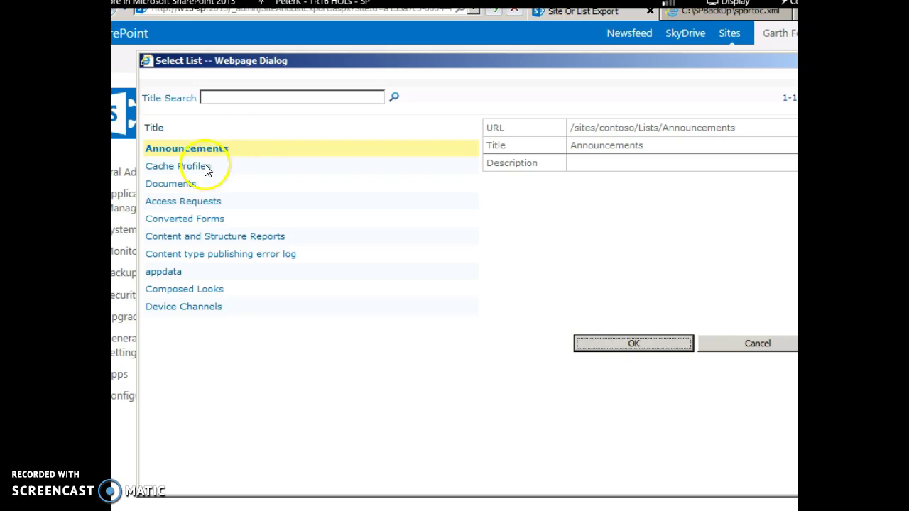
click(633, 343)
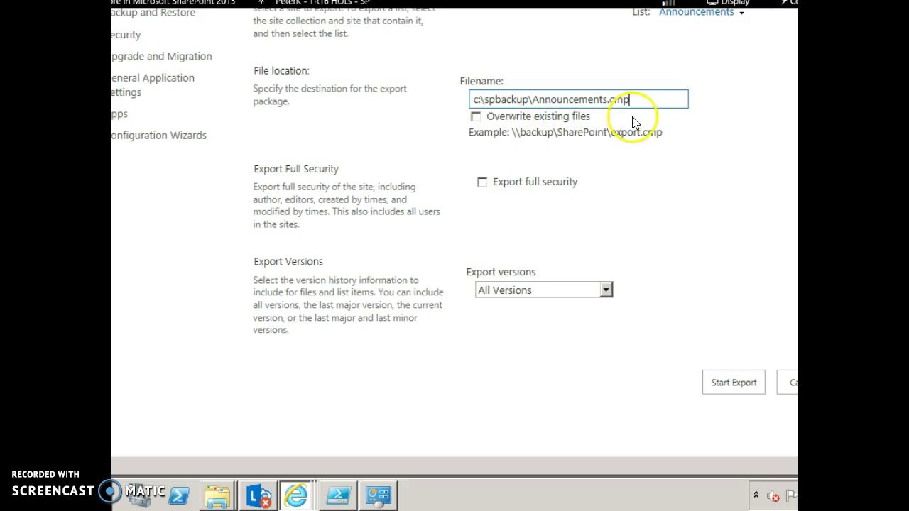
click(475, 118)
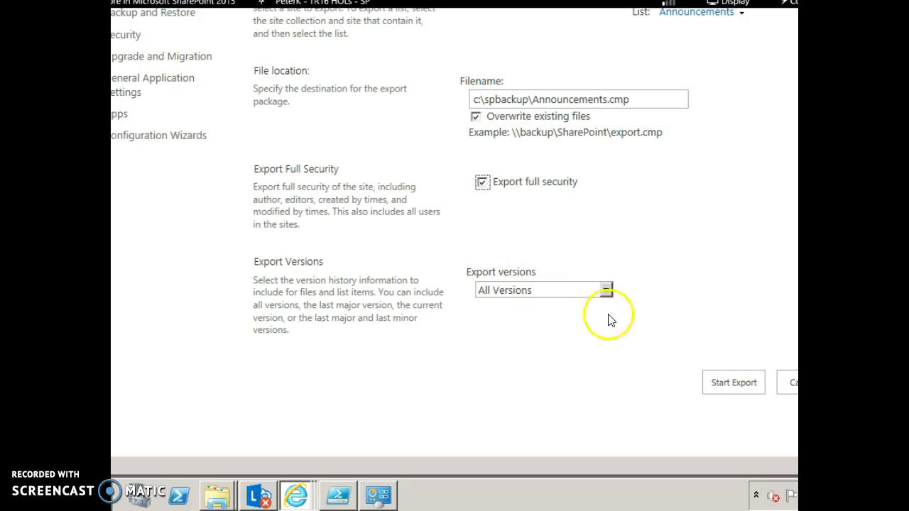
click(710, 385)
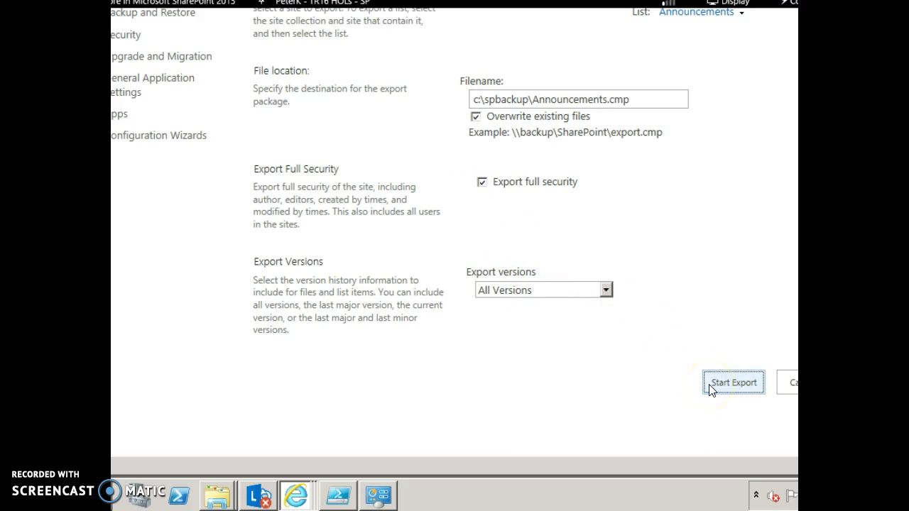
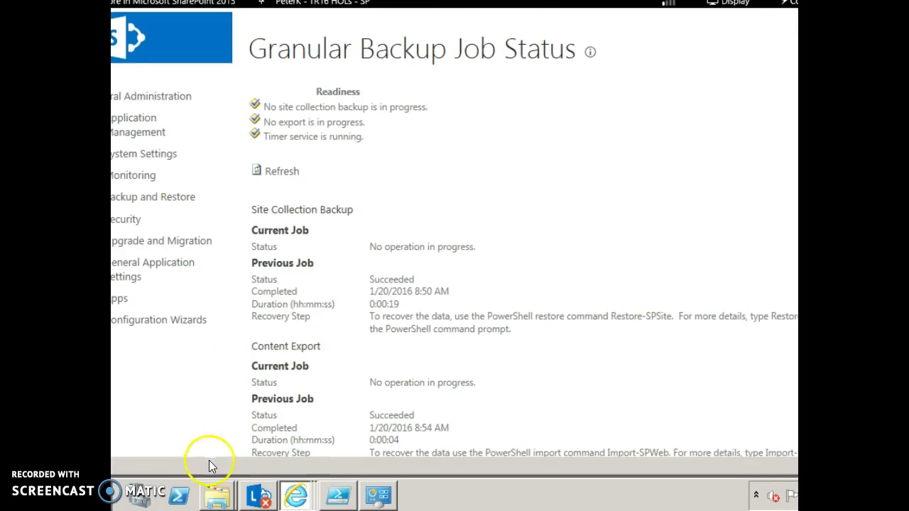
- Switch to the contoso Announcements window in Internet Explorer and delete the list from its settings, sending it to the site Recycle Bin
click(308, 500)
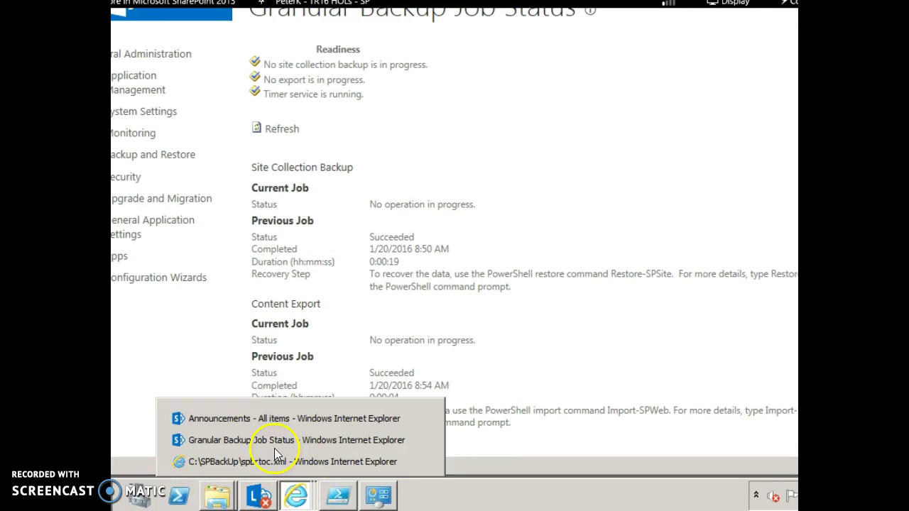
click(242, 418)
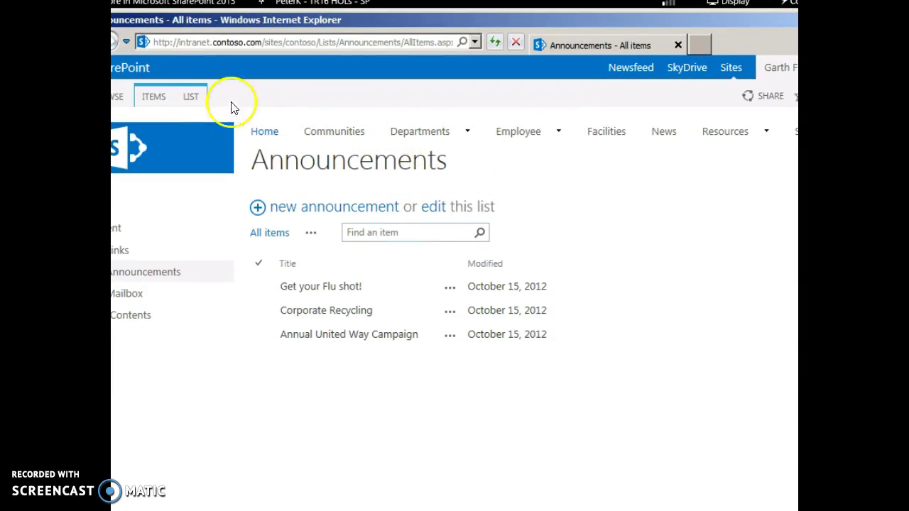
click(190, 96)
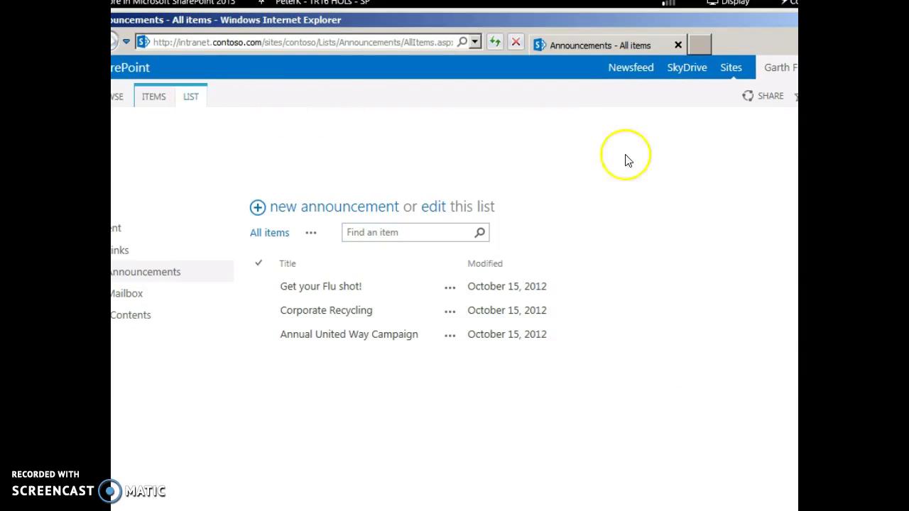
click(788, 157)
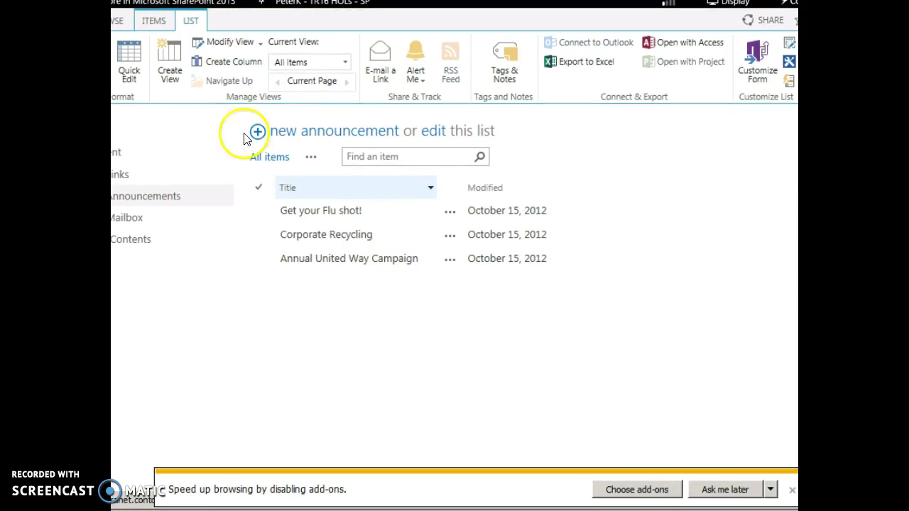
click(513, 333)
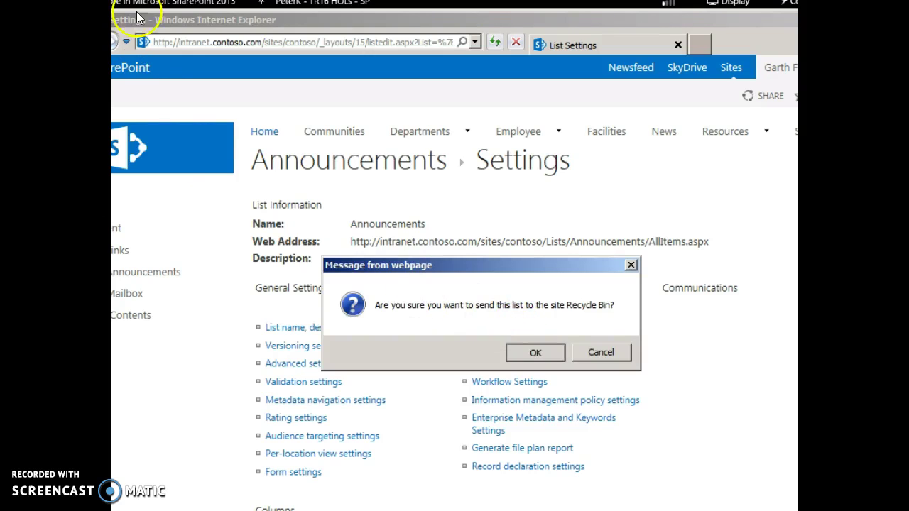
key(Return)
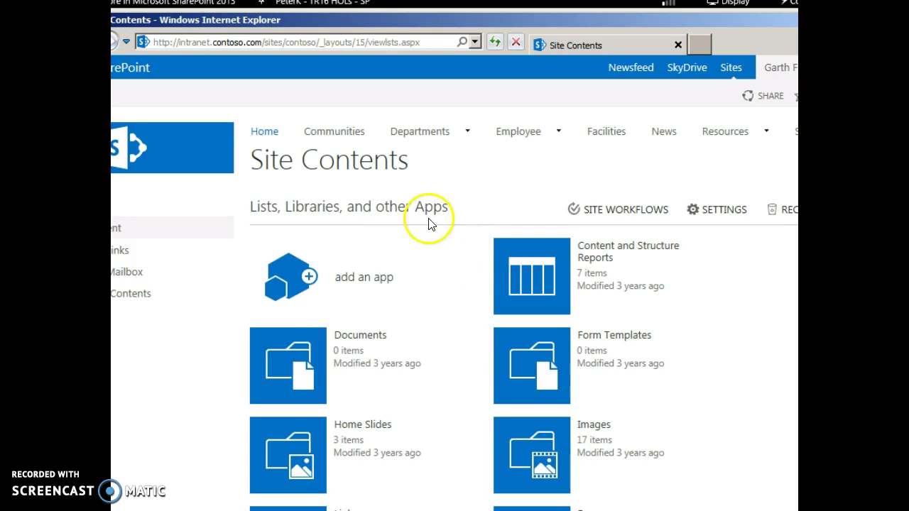
- Check the contoso Site Contents for the Announcements list and return to the Backup and Restore page in Central Administration
scroll(399, 283, down, 3)
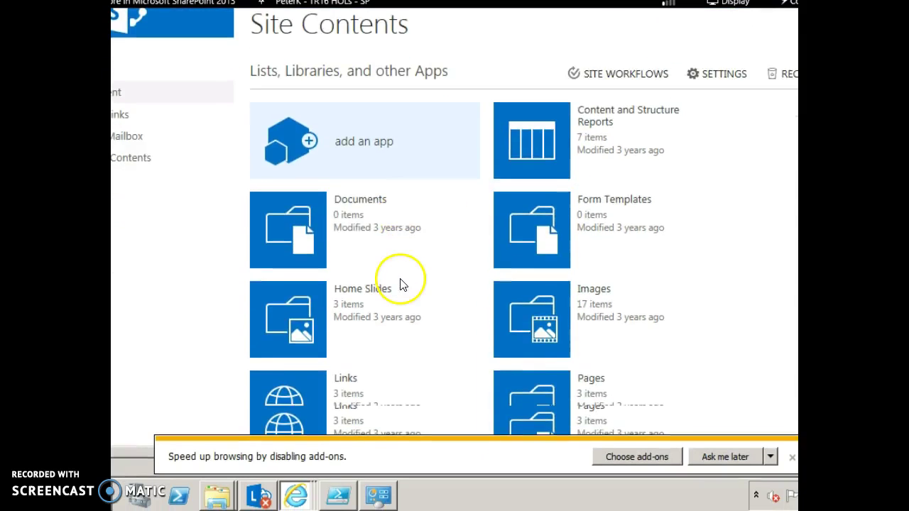
scroll(369, 431, down, 5)
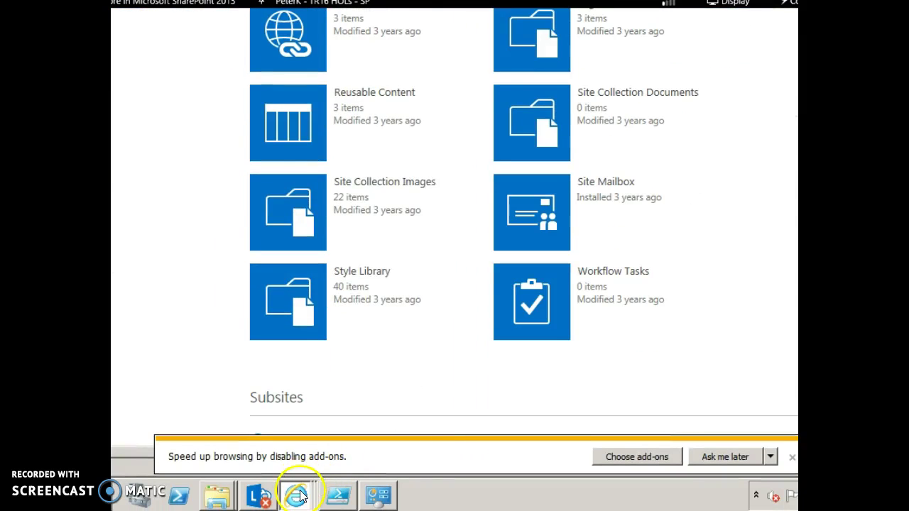
mouse_move(291, 496)
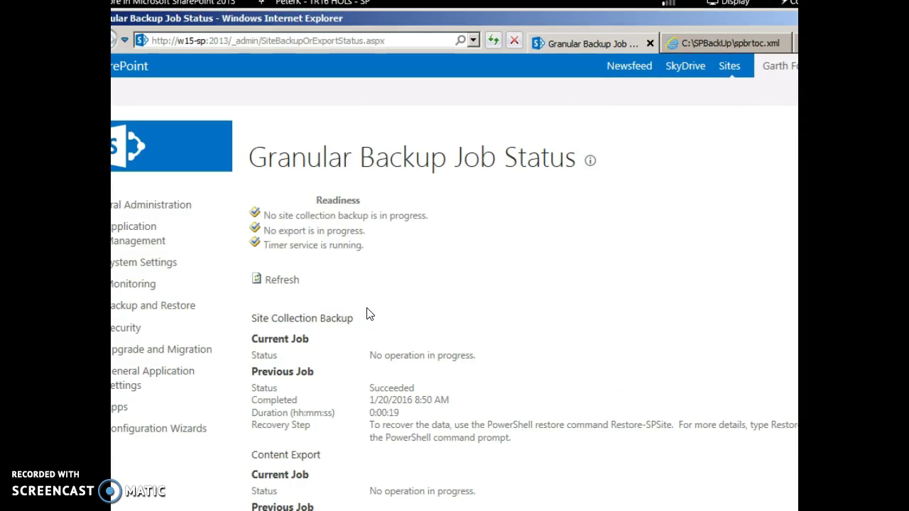
click(156, 311)
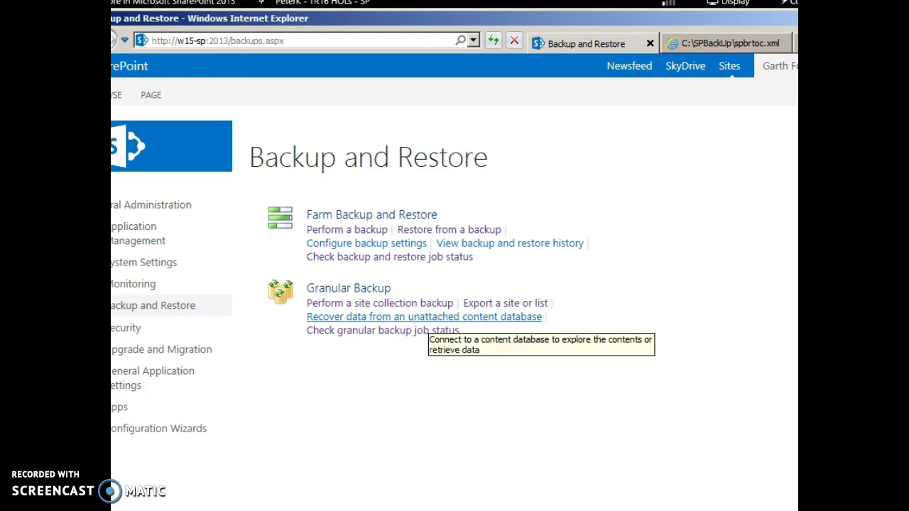
key(alt+Tab)
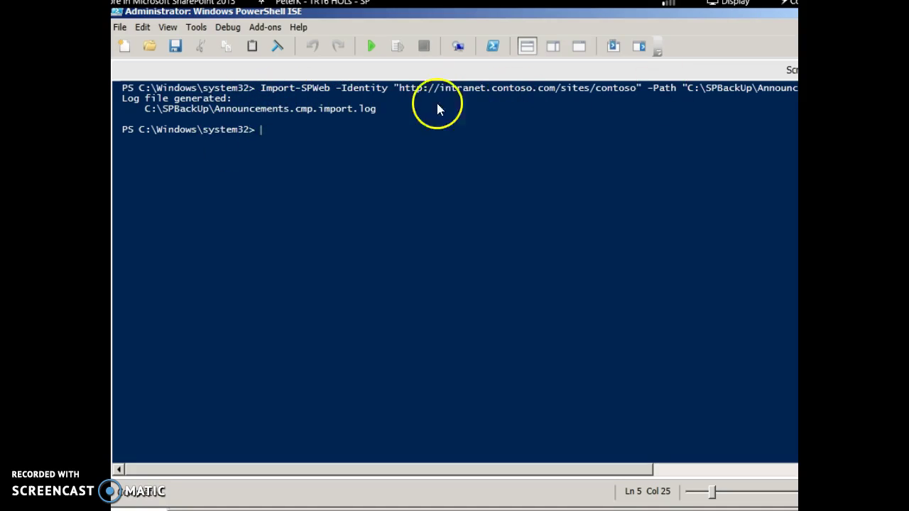
key(alt+Tab)
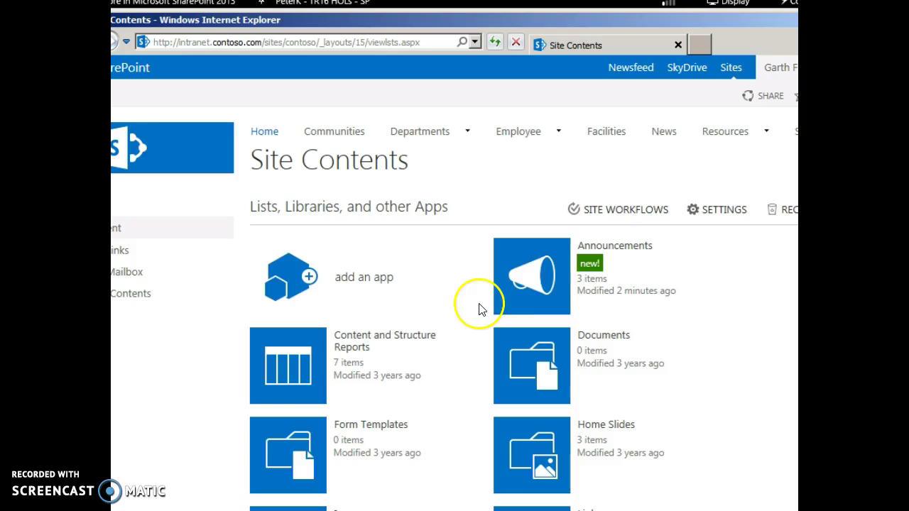
click(552, 270)
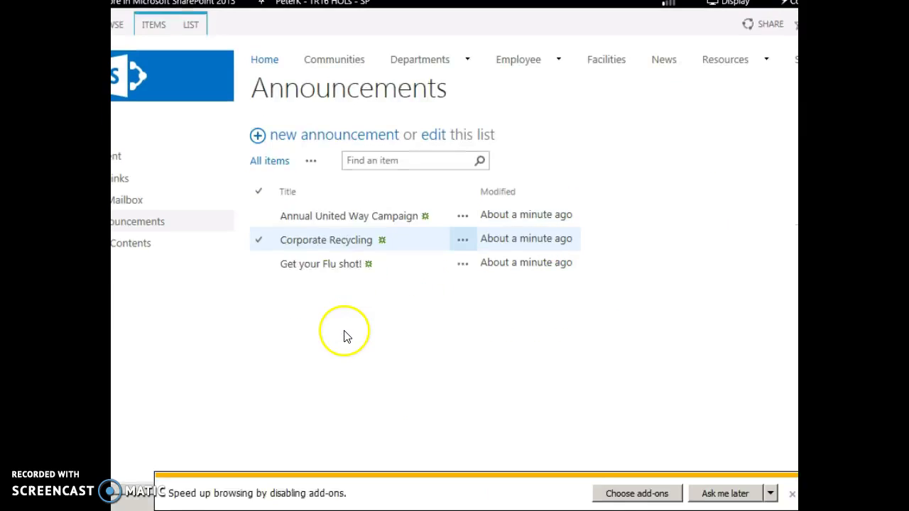
- In Central Administration, start unattached content database recovery on server w15-sp for the WSS_Content_048c826f2b7843dc865d338ade3 database, using Windows authentication and the Browse content operation
click(340, 495)
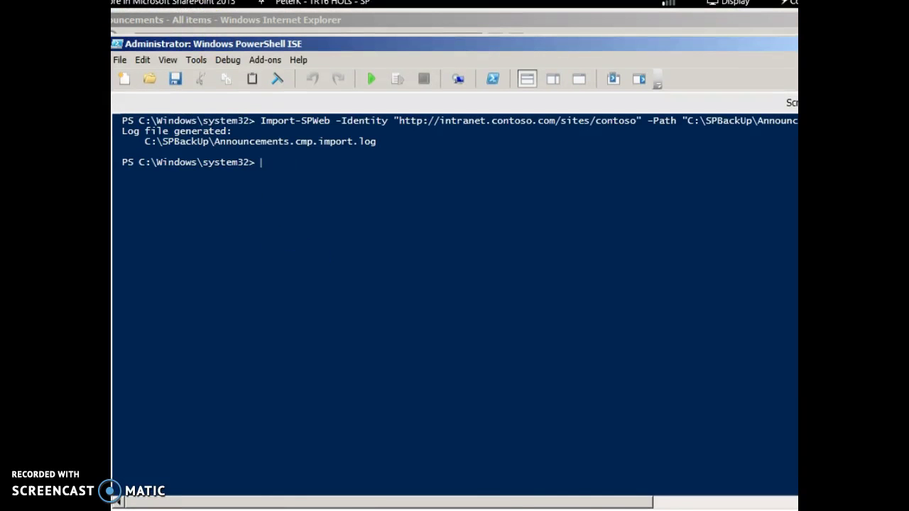
key(alt+Tab)
click(534, 148)
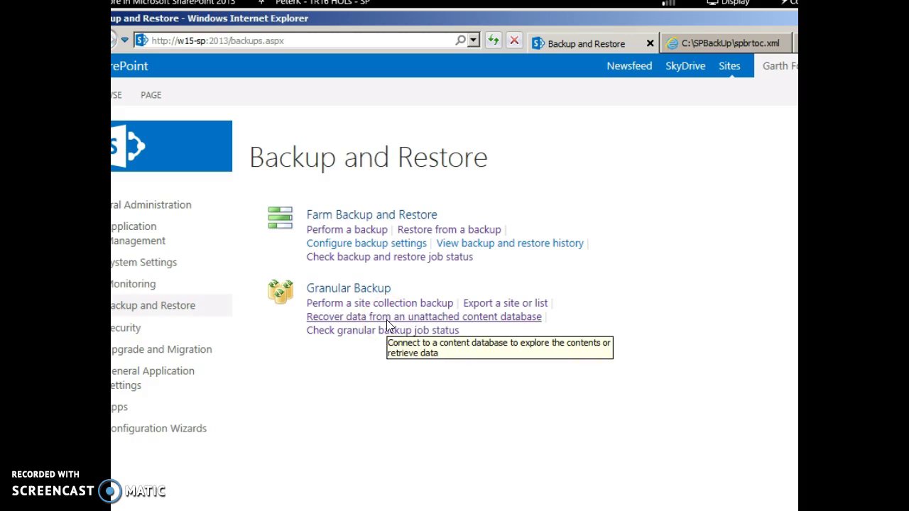
click(386, 319)
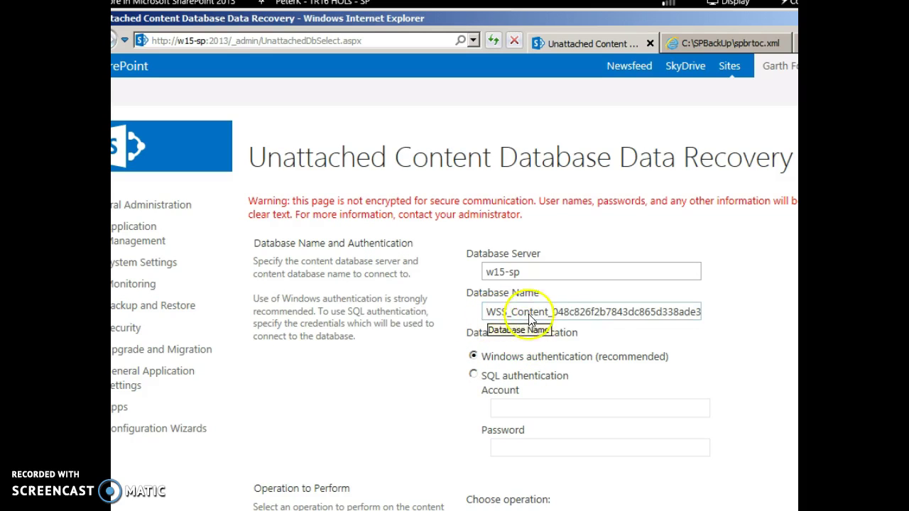
scroll(579, 315, down, 3)
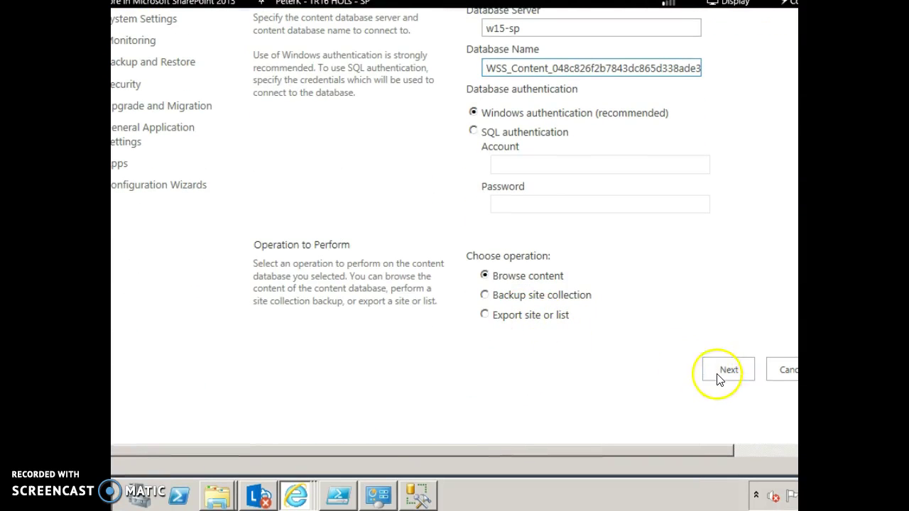
click(718, 376)
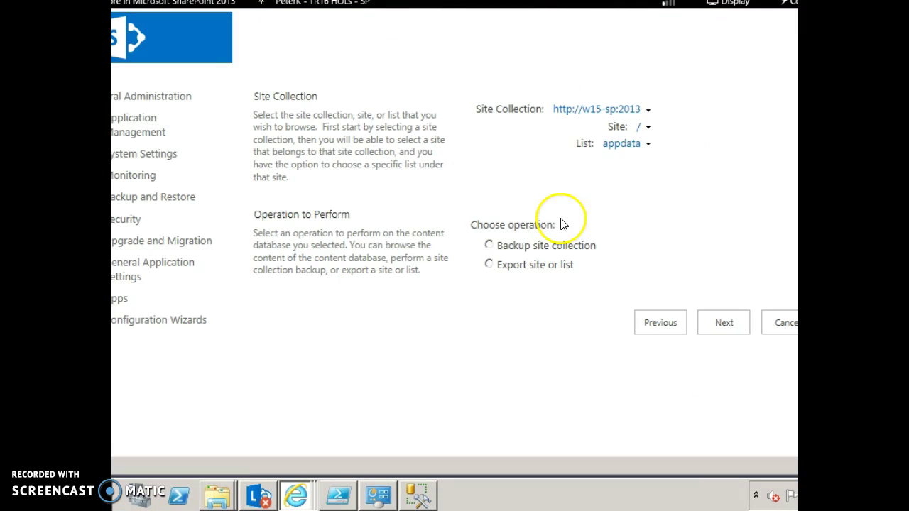
- Choose to export the appdata list to c:\spbackup\appdata.cmp, with overwriting of existing files and full security export enabled
click(491, 265)
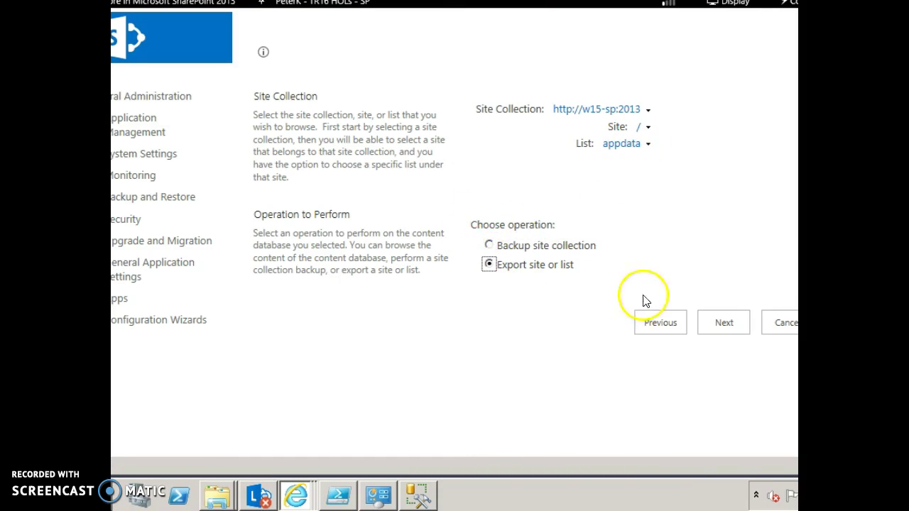
click(712, 329)
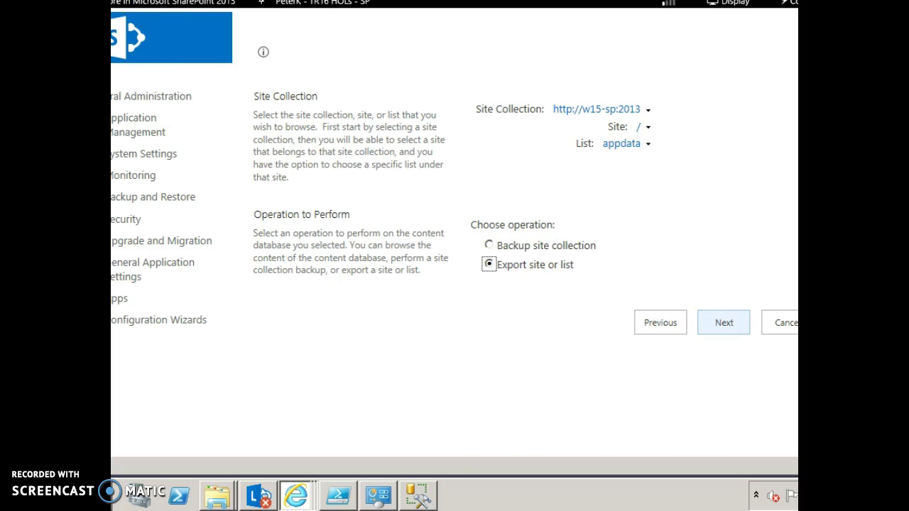
click(529, 282)
text(c:\)
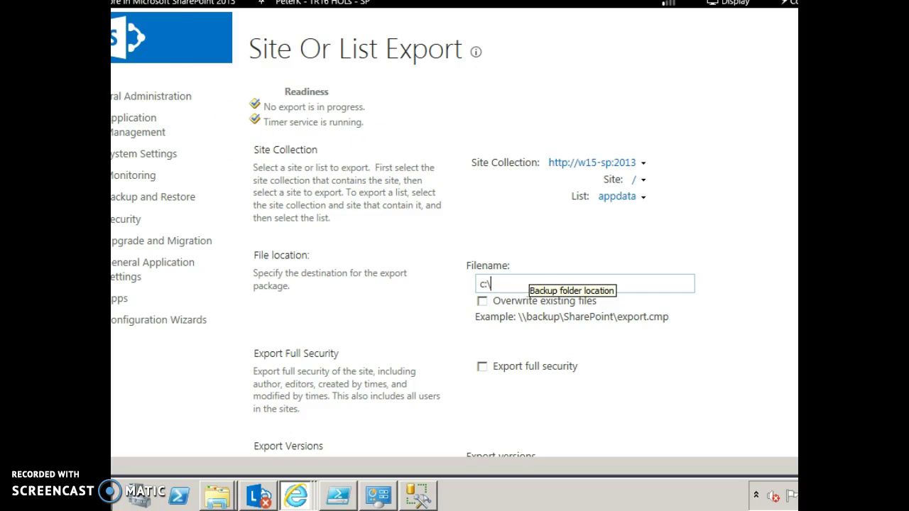
text(spbackup\appdata.cmp)
click(482, 301)
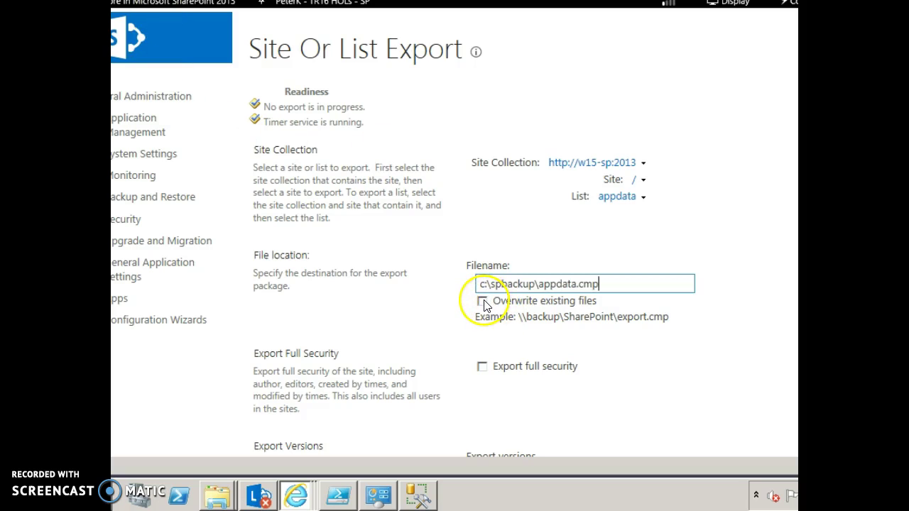
click(482, 368)
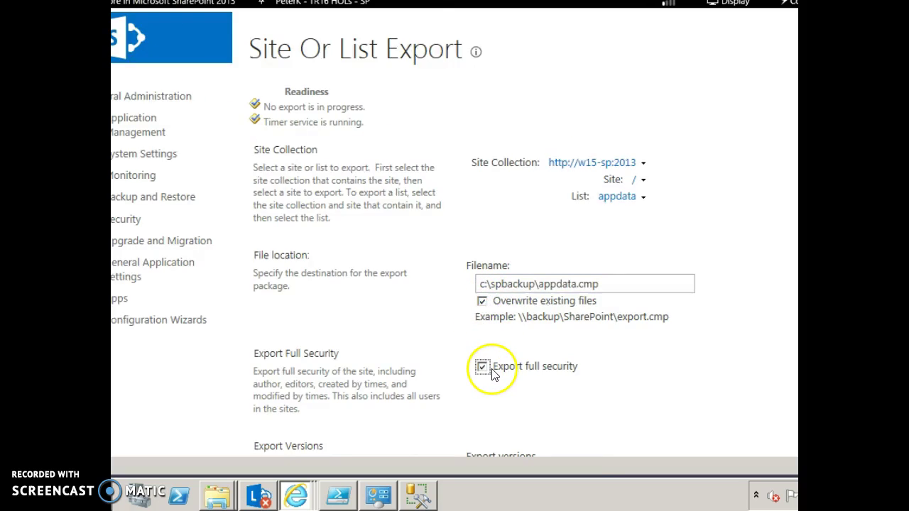
scroll(532, 387, down, 3)
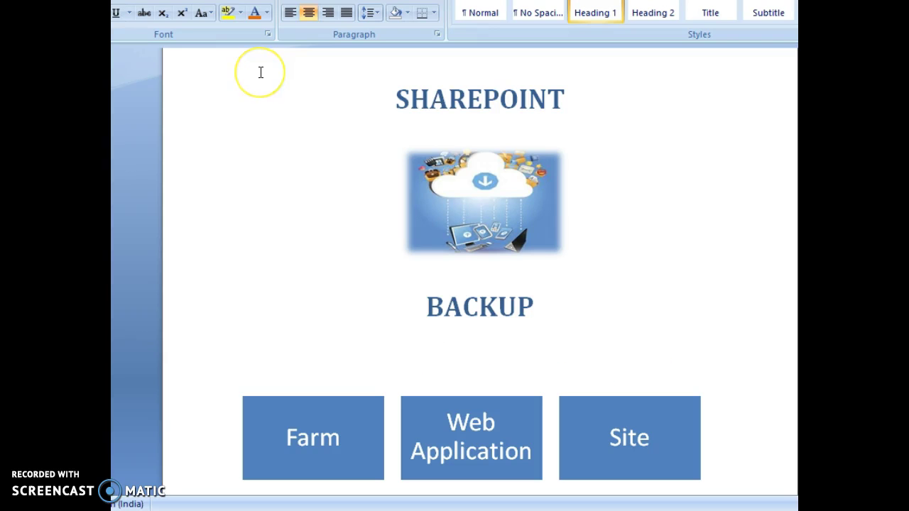
- Switch to the Word document and review the SharePoint backup overview from Farm through Service App
click(261, 82)
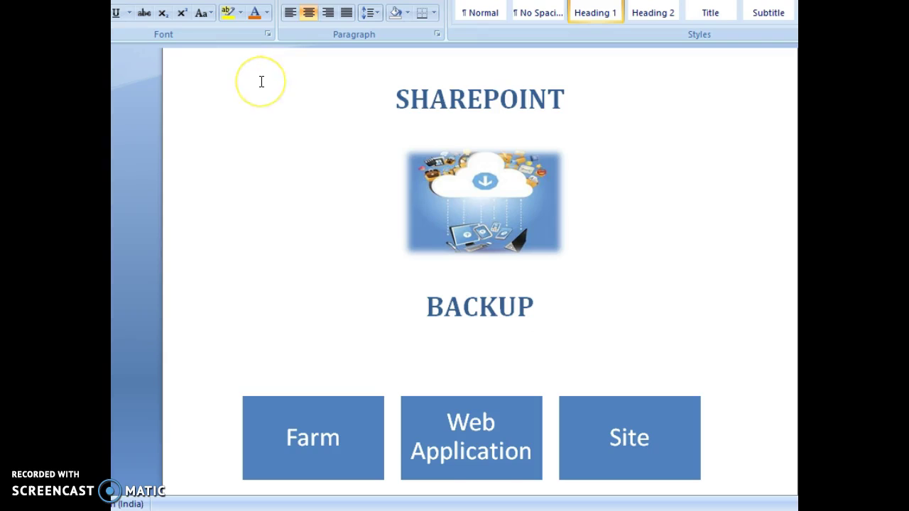
scroll(261, 82, down, 1)
scroll(261, 82, down, 1)
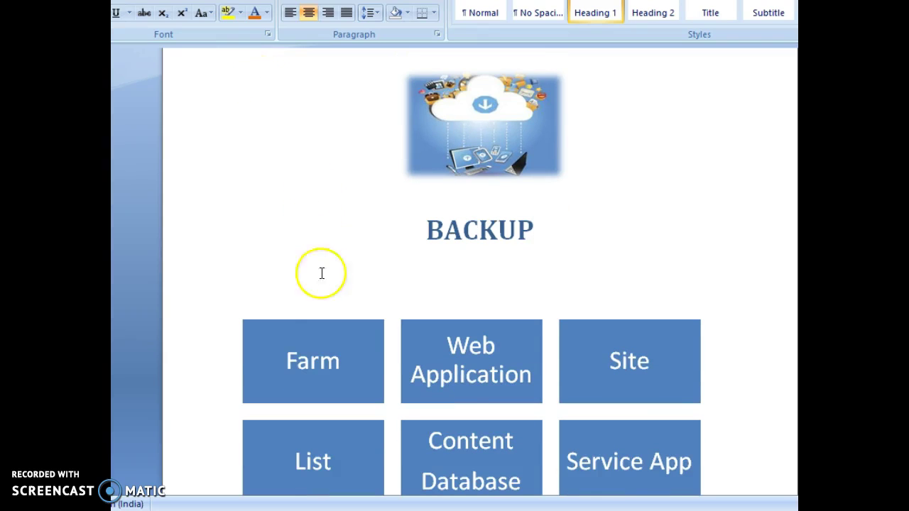
scroll(455, 310, down, 1)
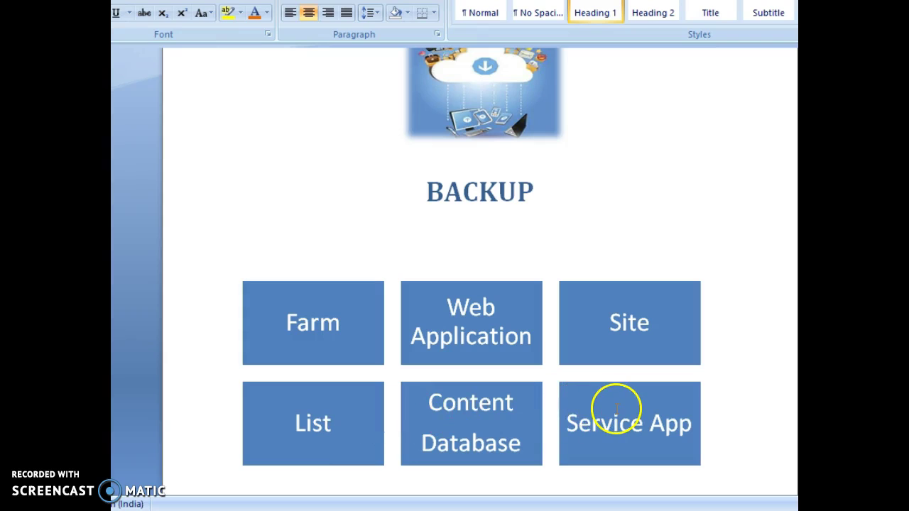
scroll(364, 276, up, 1)
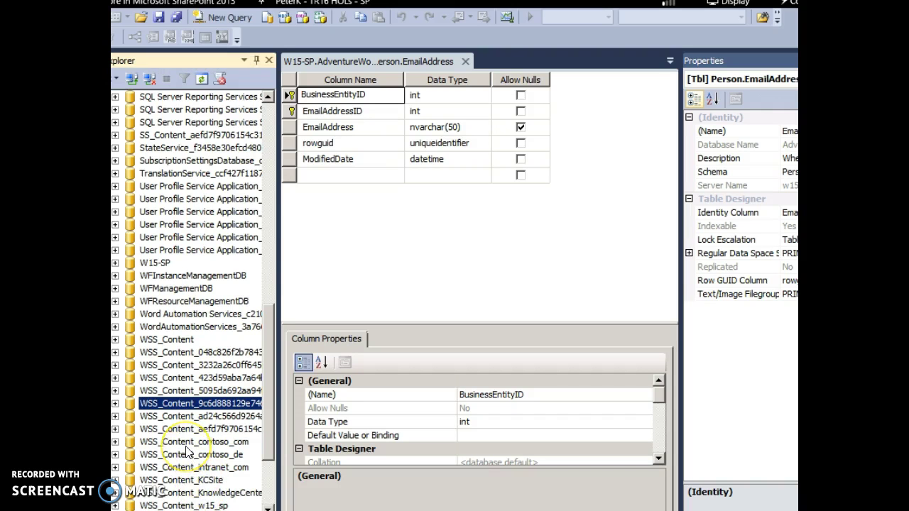
- Switch to SQL Server Management Studio and open the Back Up task for the WSS_Content_contoso_com database
click(187, 443)
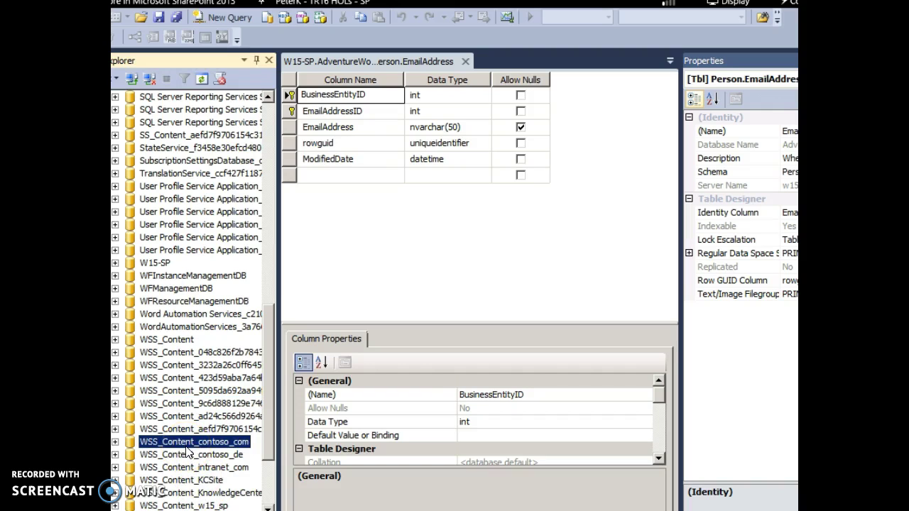
right_click(187, 445)
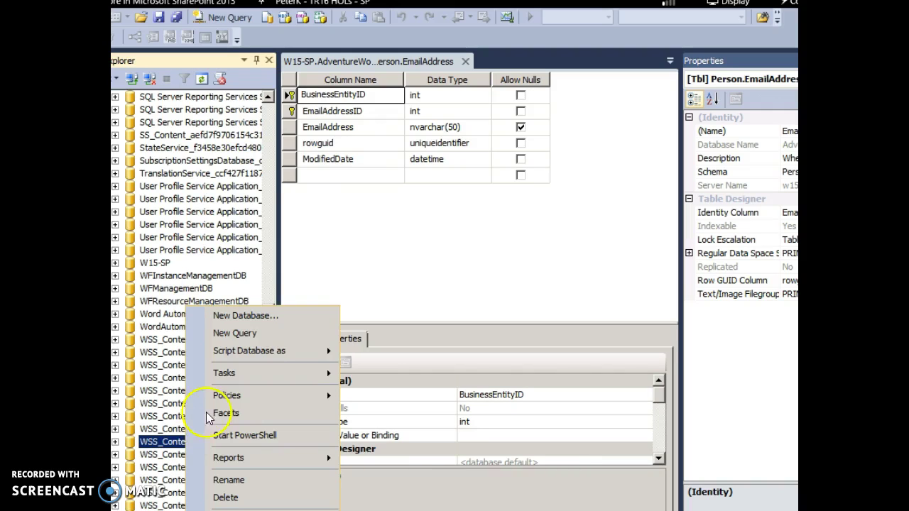
mouse_move(225, 377)
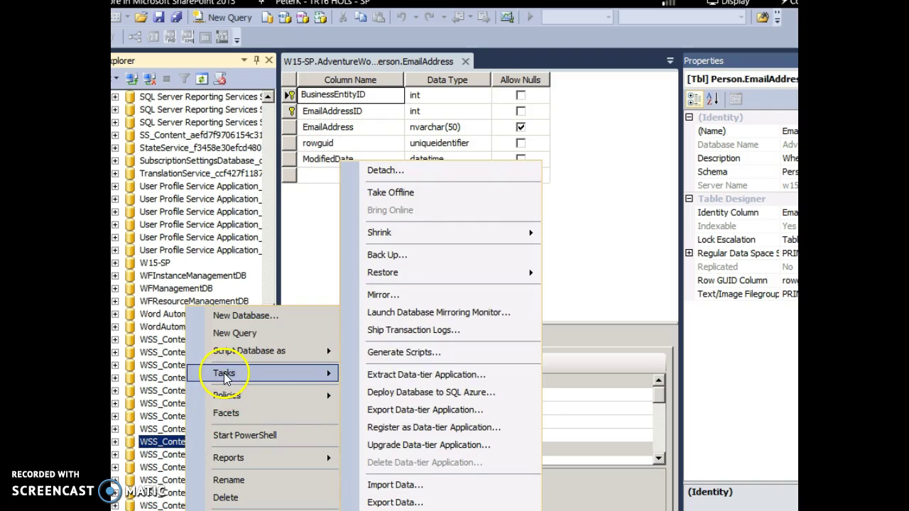
click(389, 262)
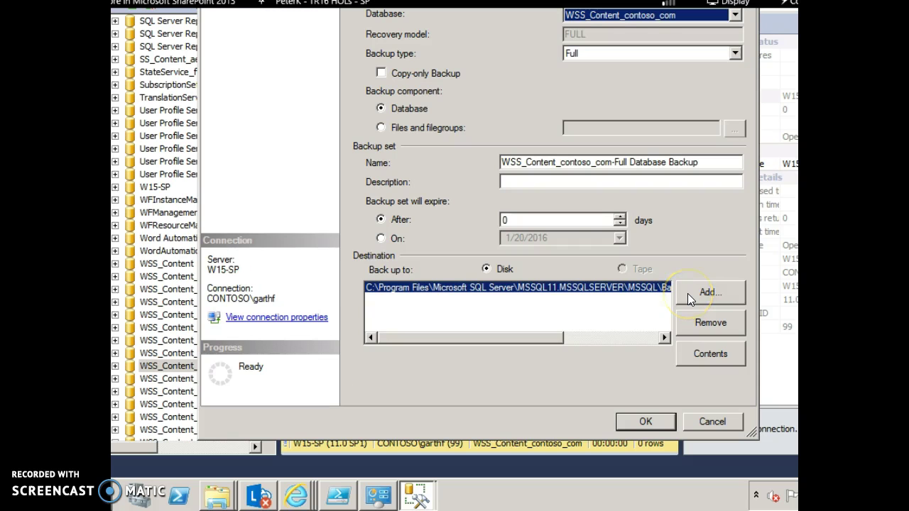
- Add a disk backup destination named ContosoWW in the C:\SPBackUp\Databases folder
click(687, 293)
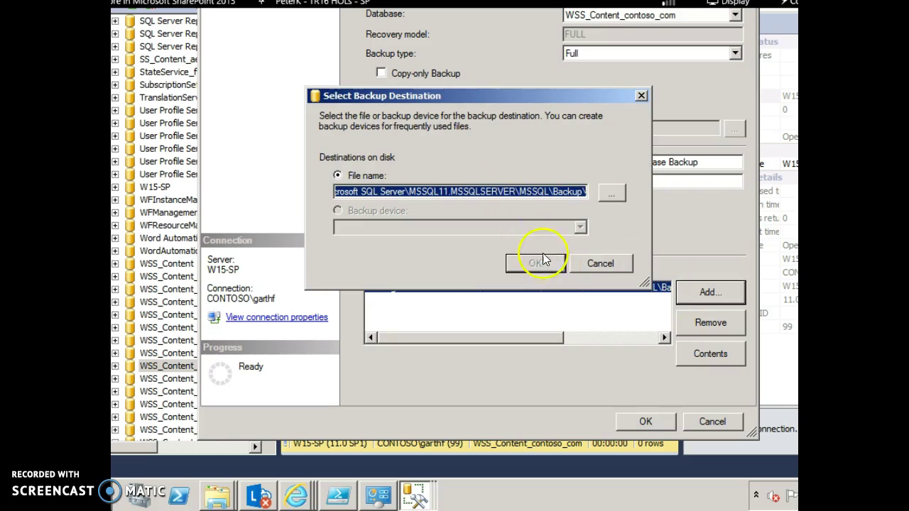
click(610, 194)
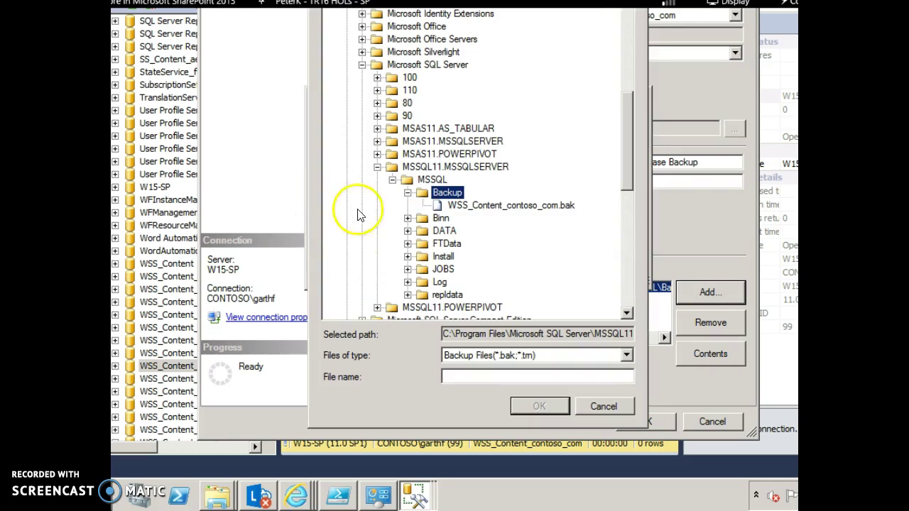
click(362, 65)
scroll(476, 164, up, 4)
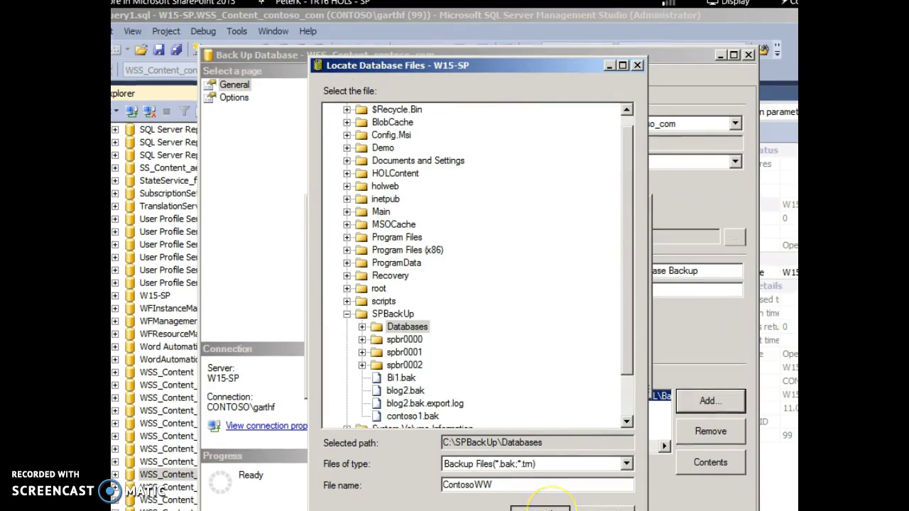
click(543, 507)
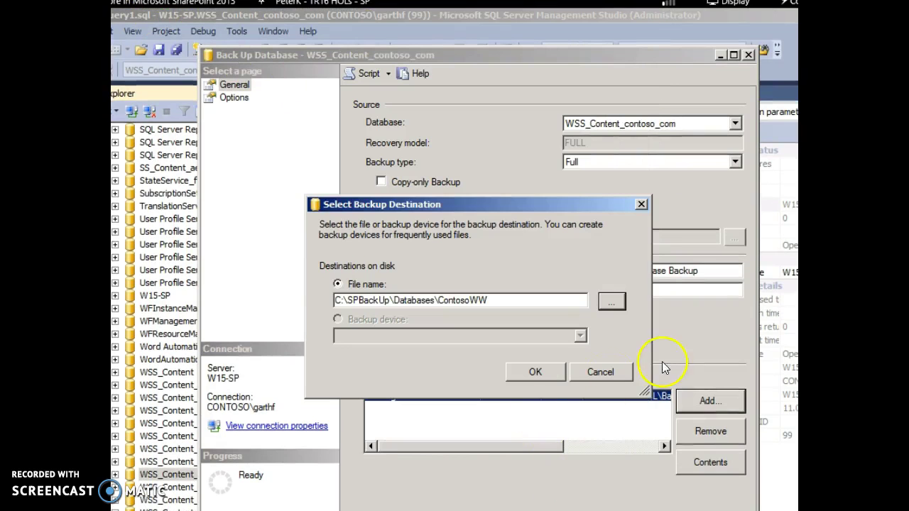
click(536, 373)
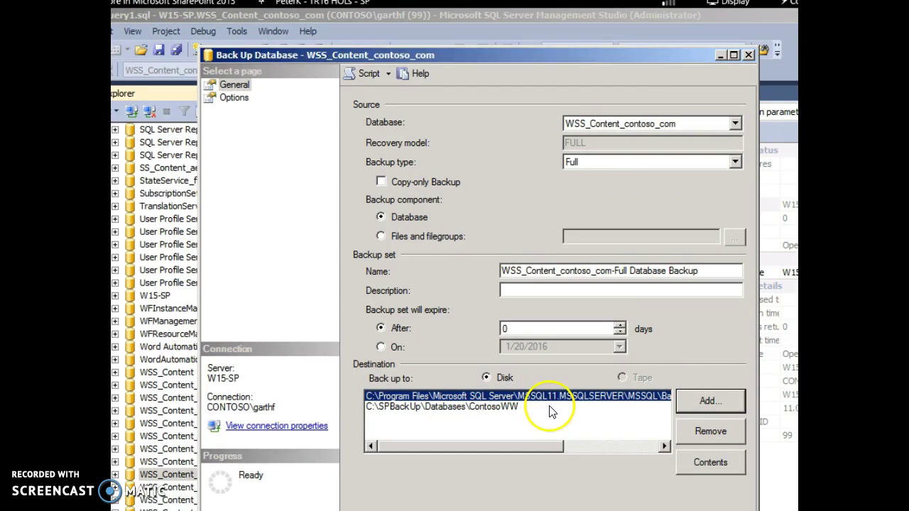
- Try to run the full backup of WSS_Content_contoso_com to the listed destinations, and return to the backup overview in Word
click(663, 456)
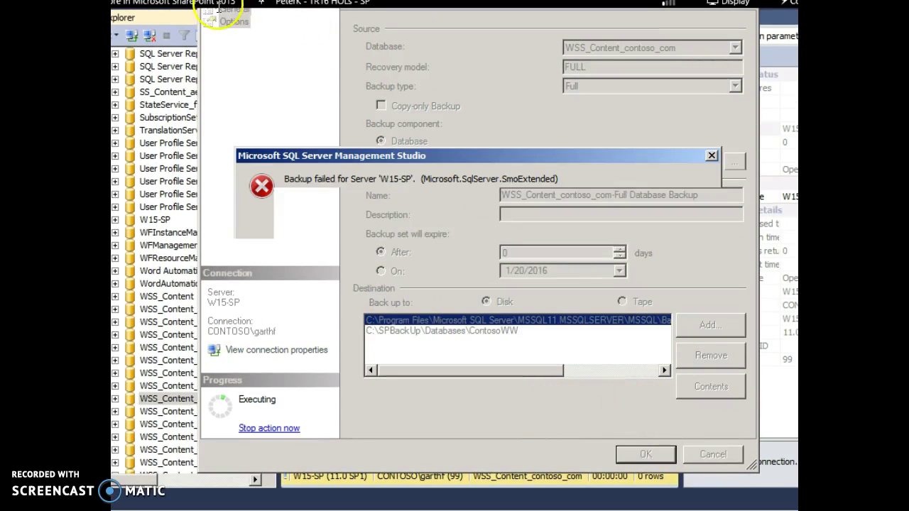
click(671, 274)
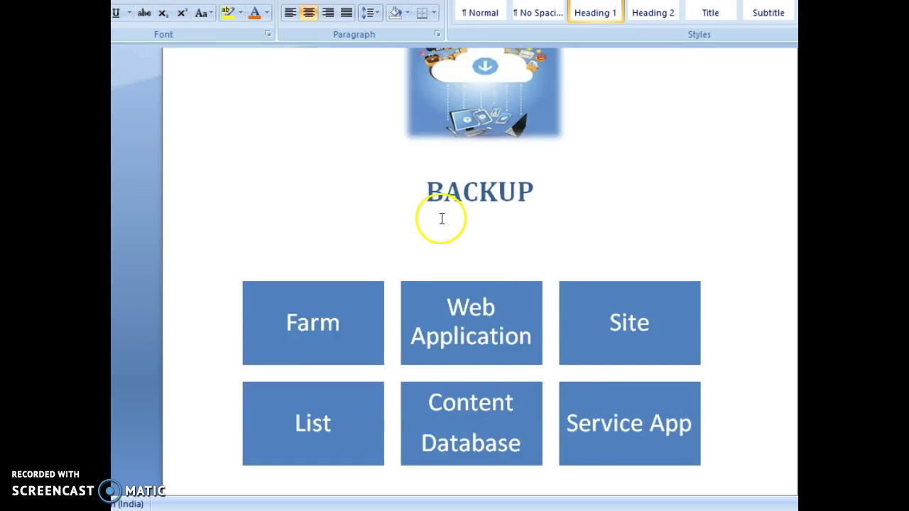
scroll(439, 222, up, 2)
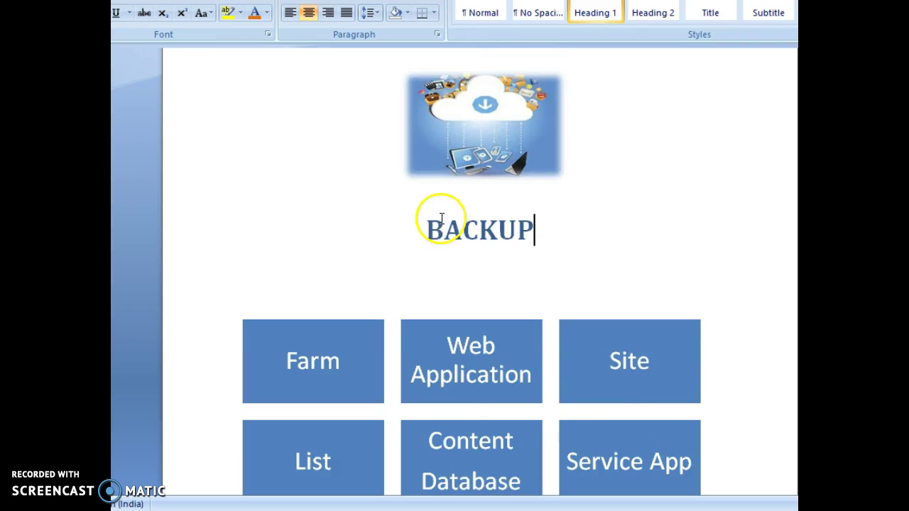